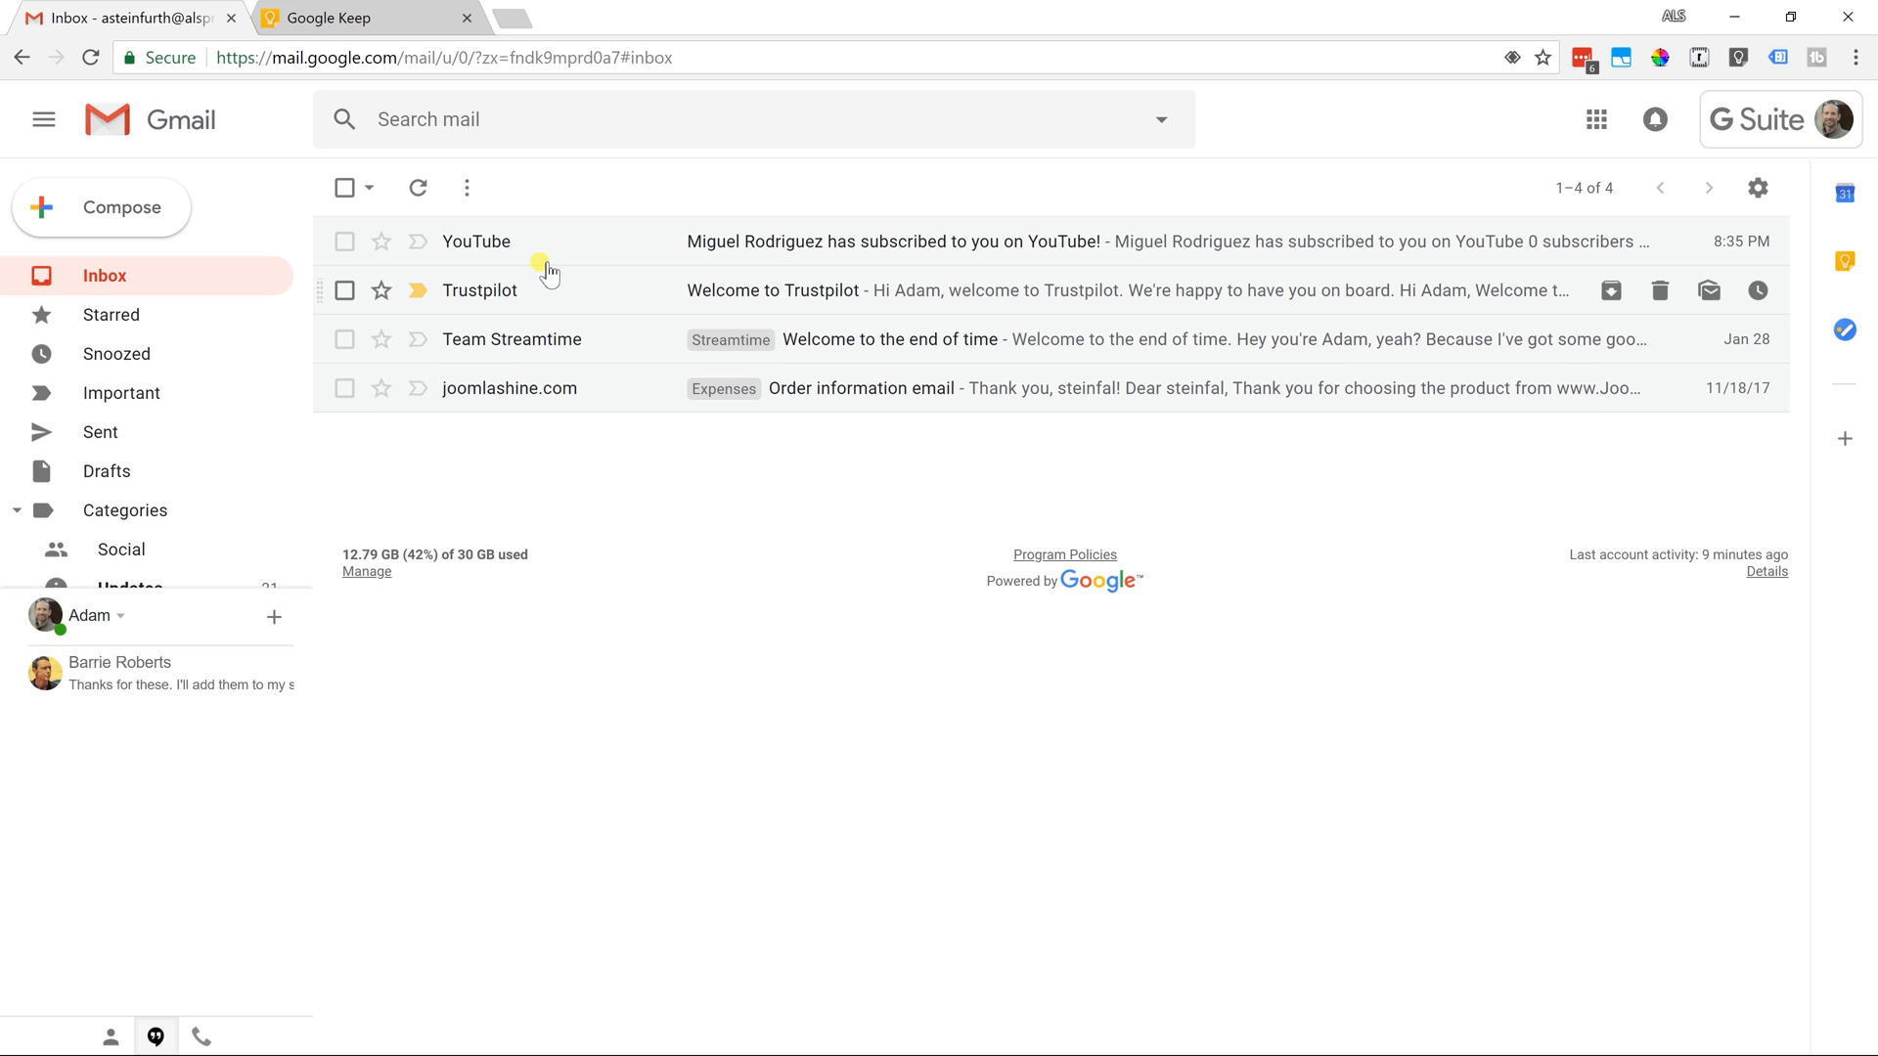
- After a glance at Google Keep, open the Team Streamtime 'Welcome to the end of time' email
left_click(376, 19)
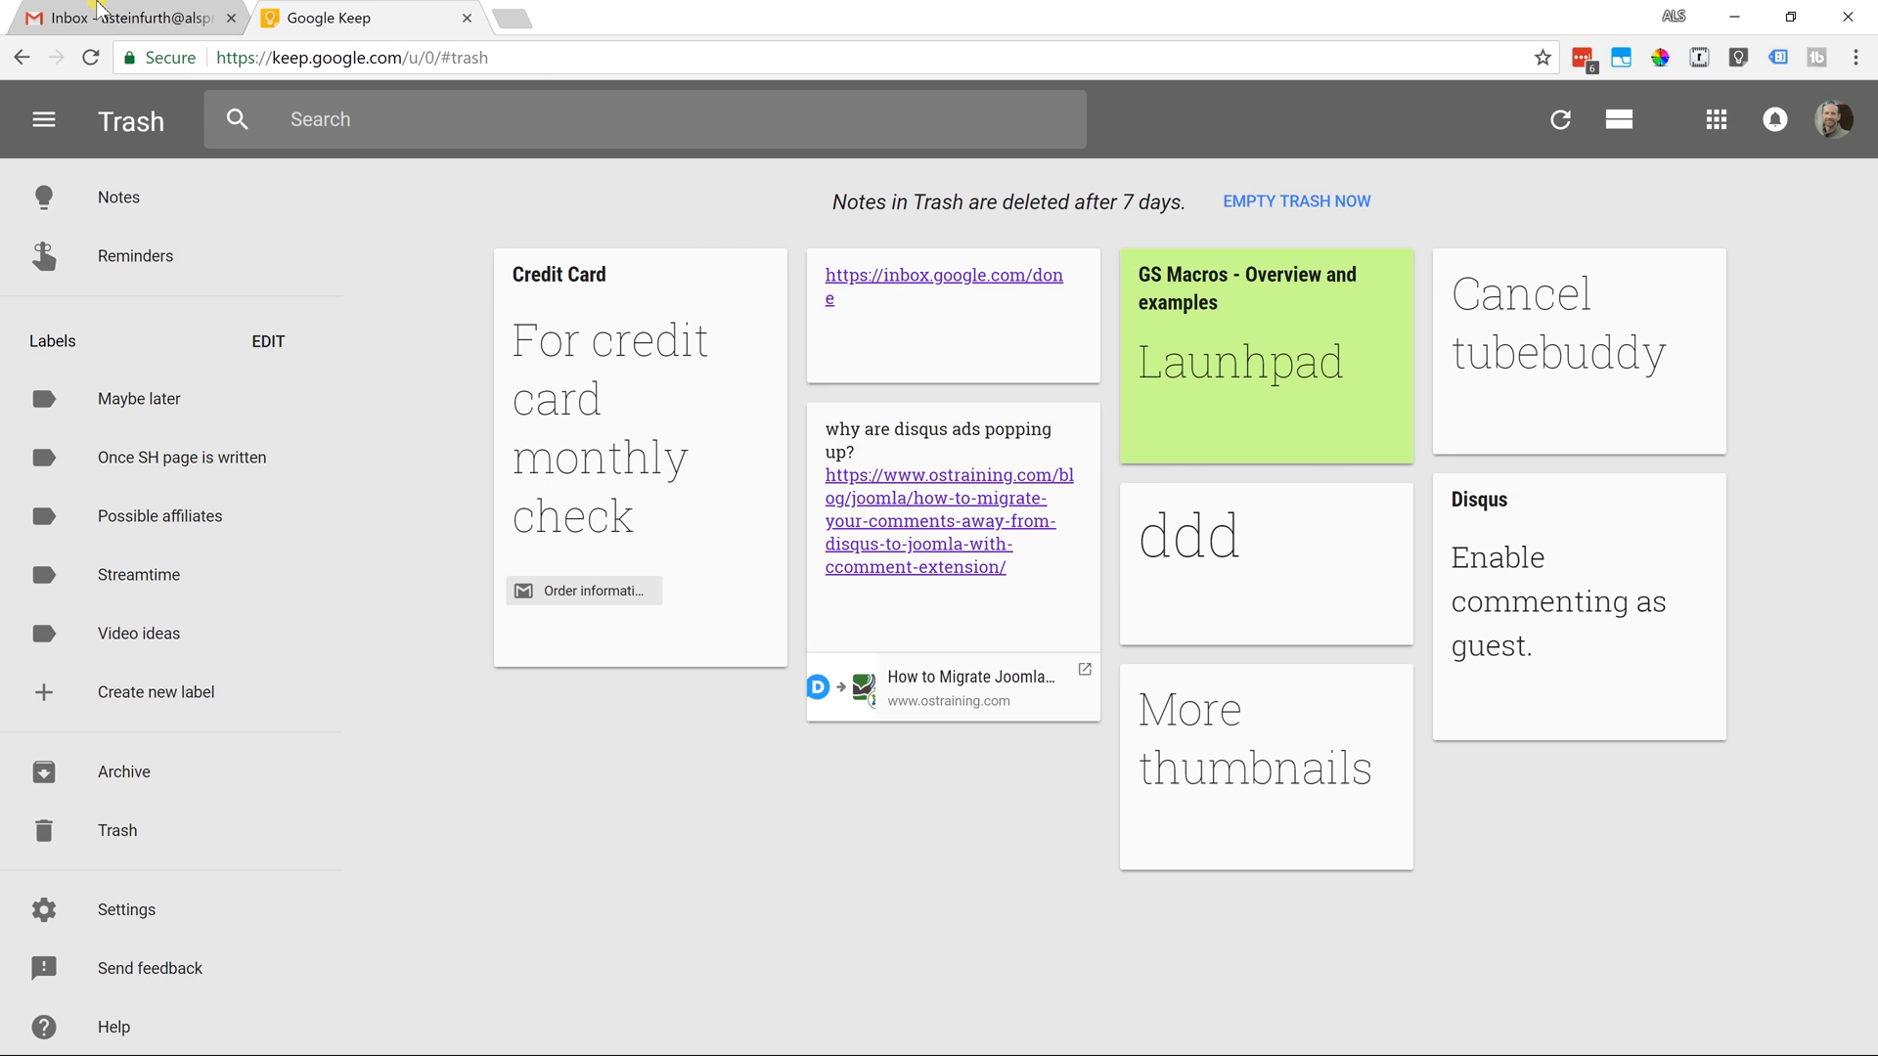
left_click(133, 18)
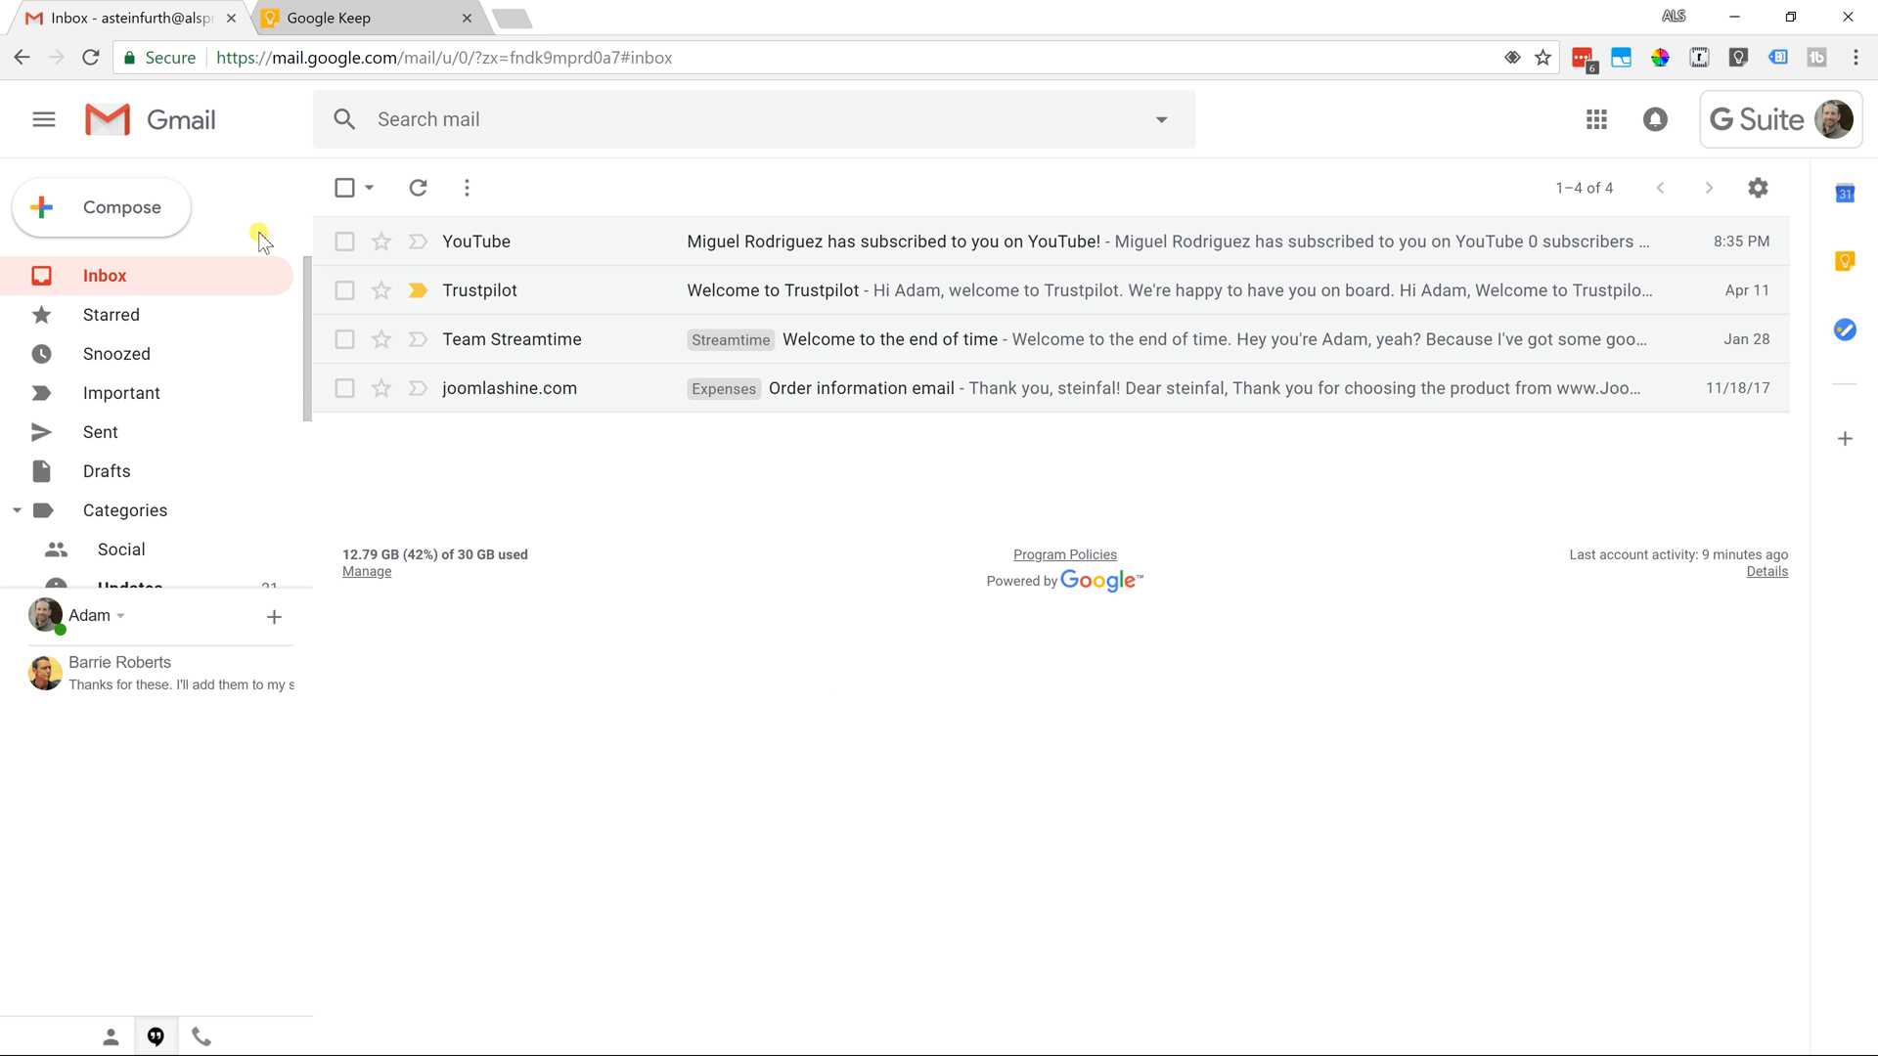
mouse_move(1028, 290)
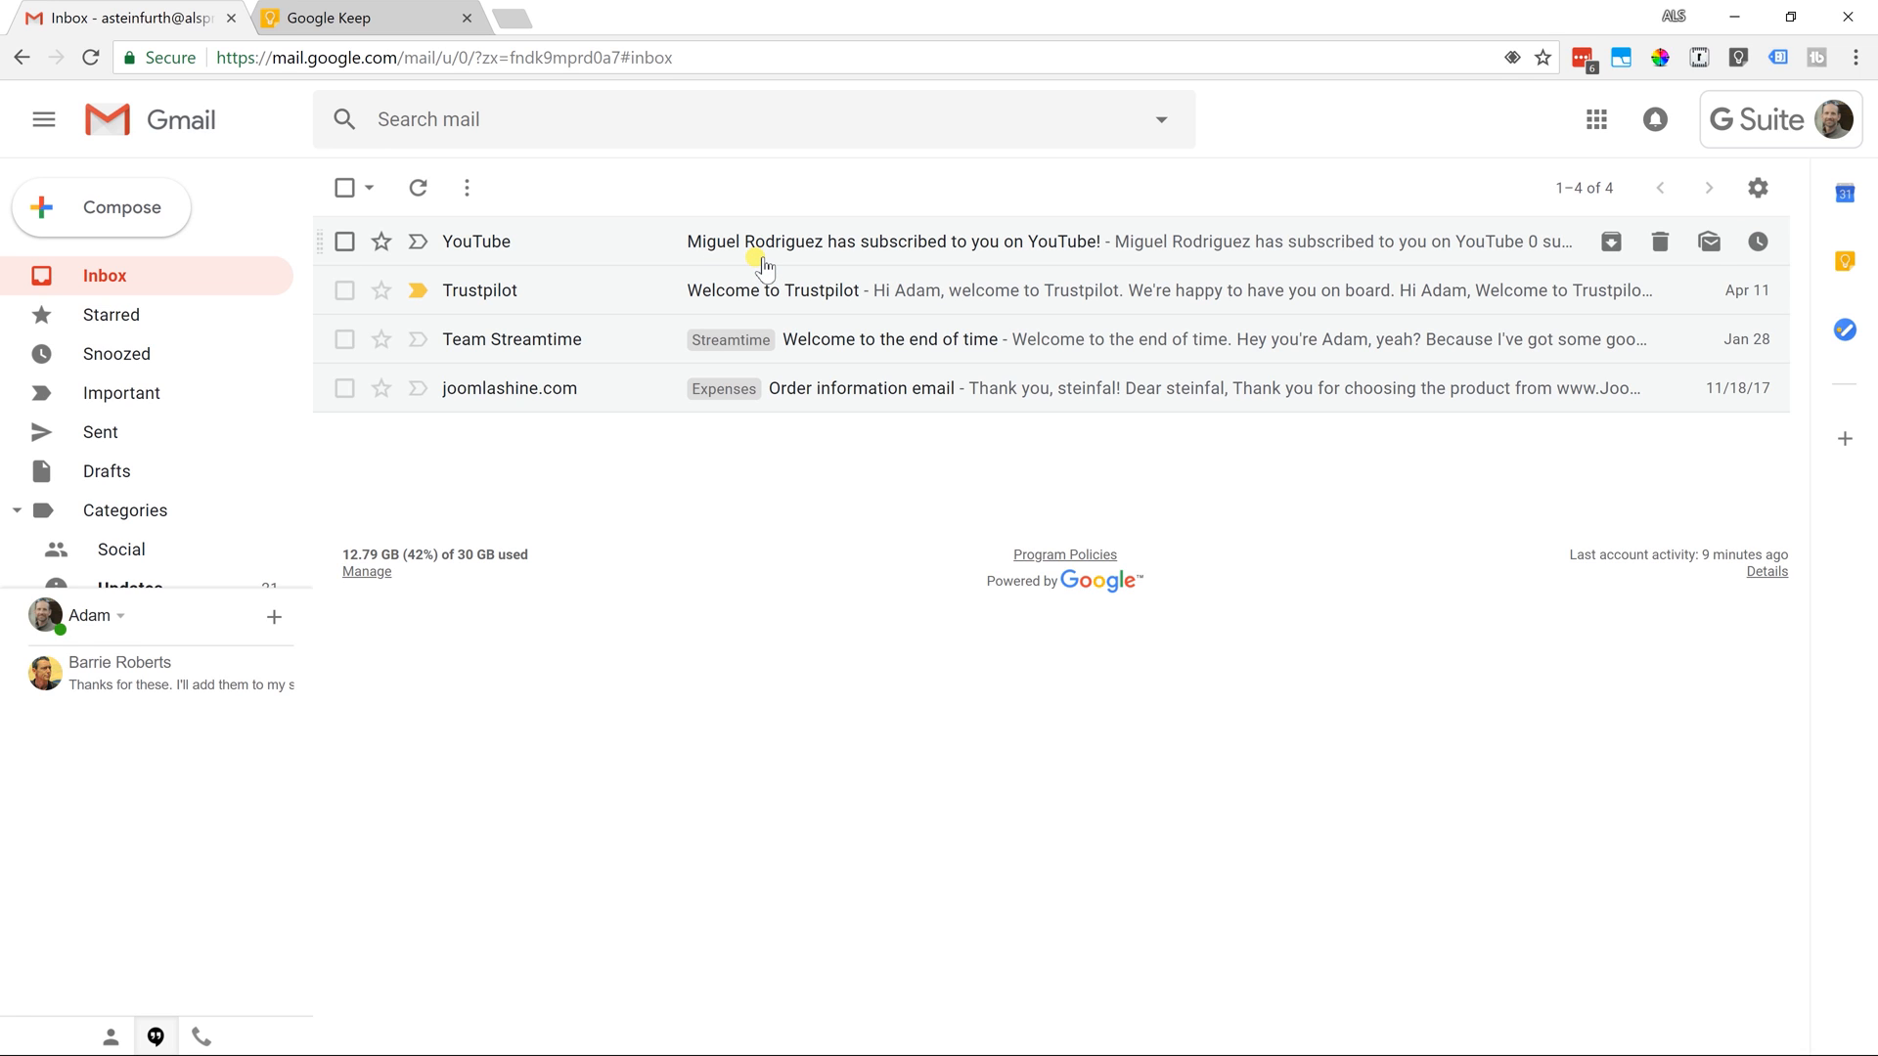
mouse_move(816, 292)
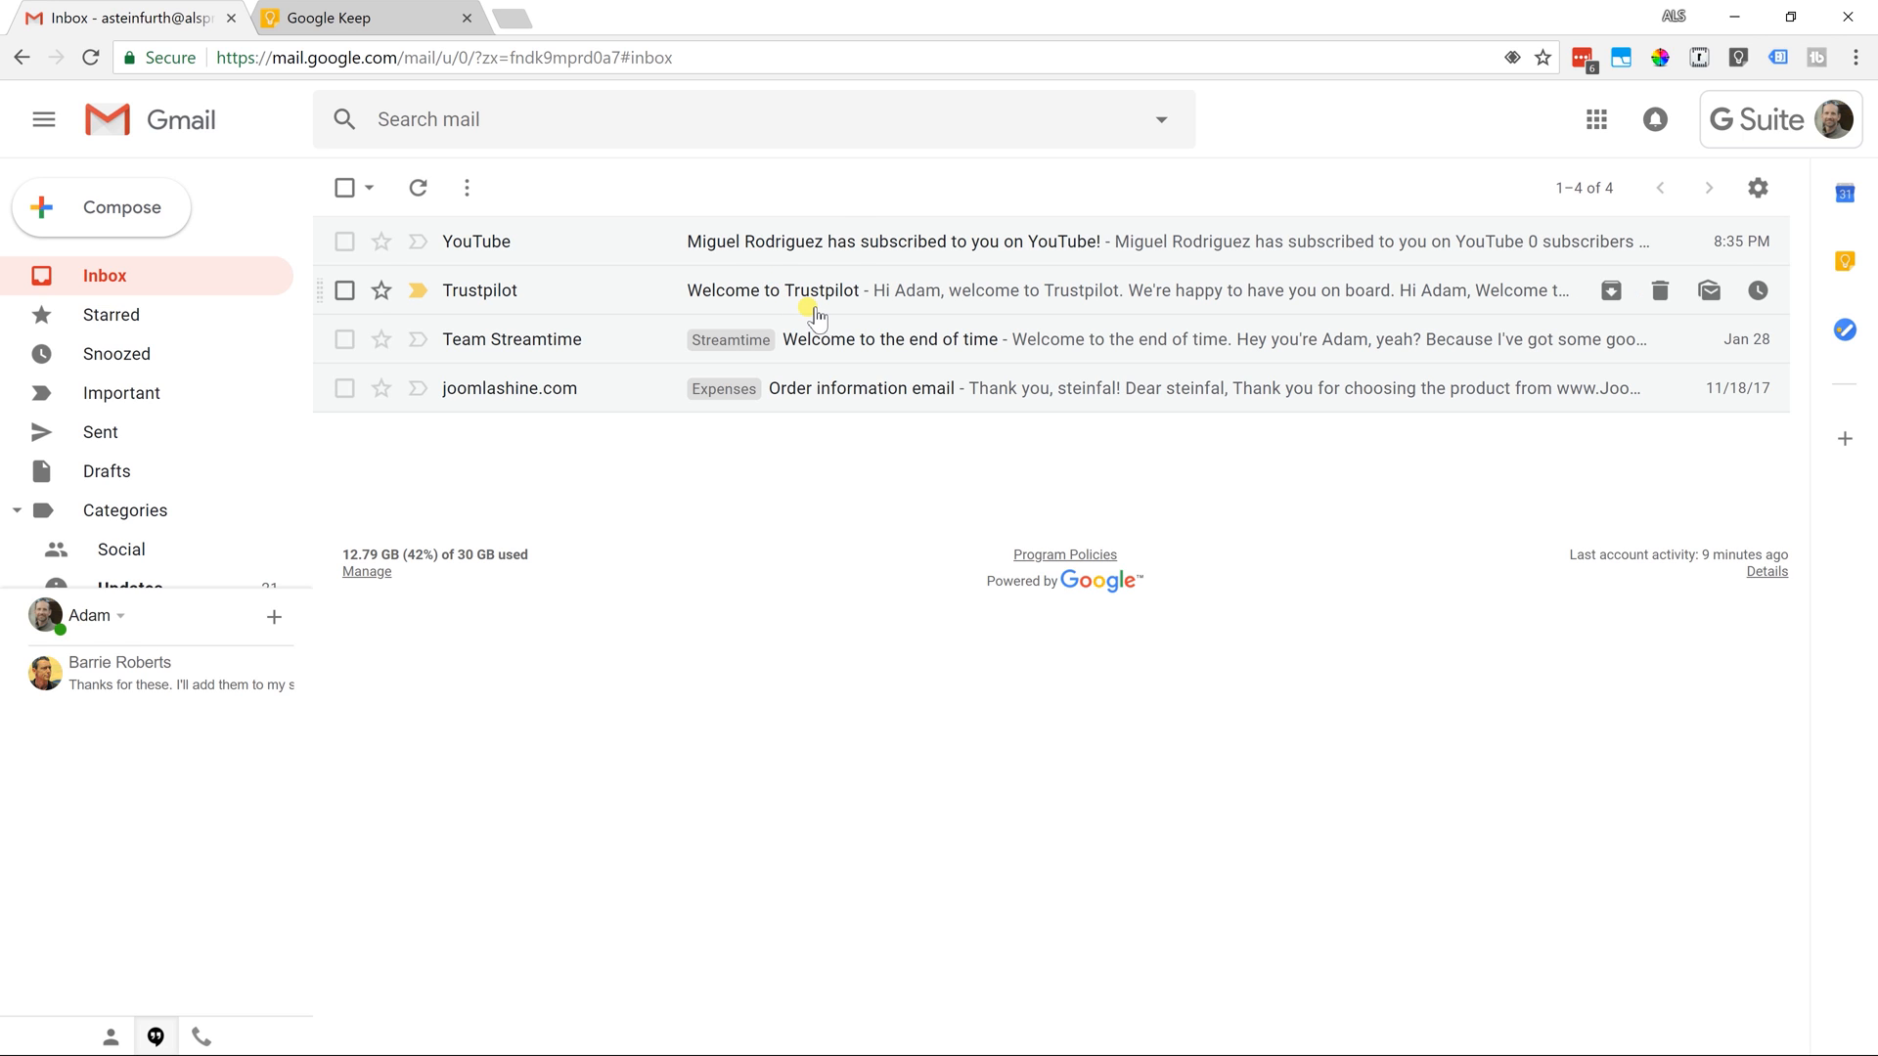
left_click(855, 350)
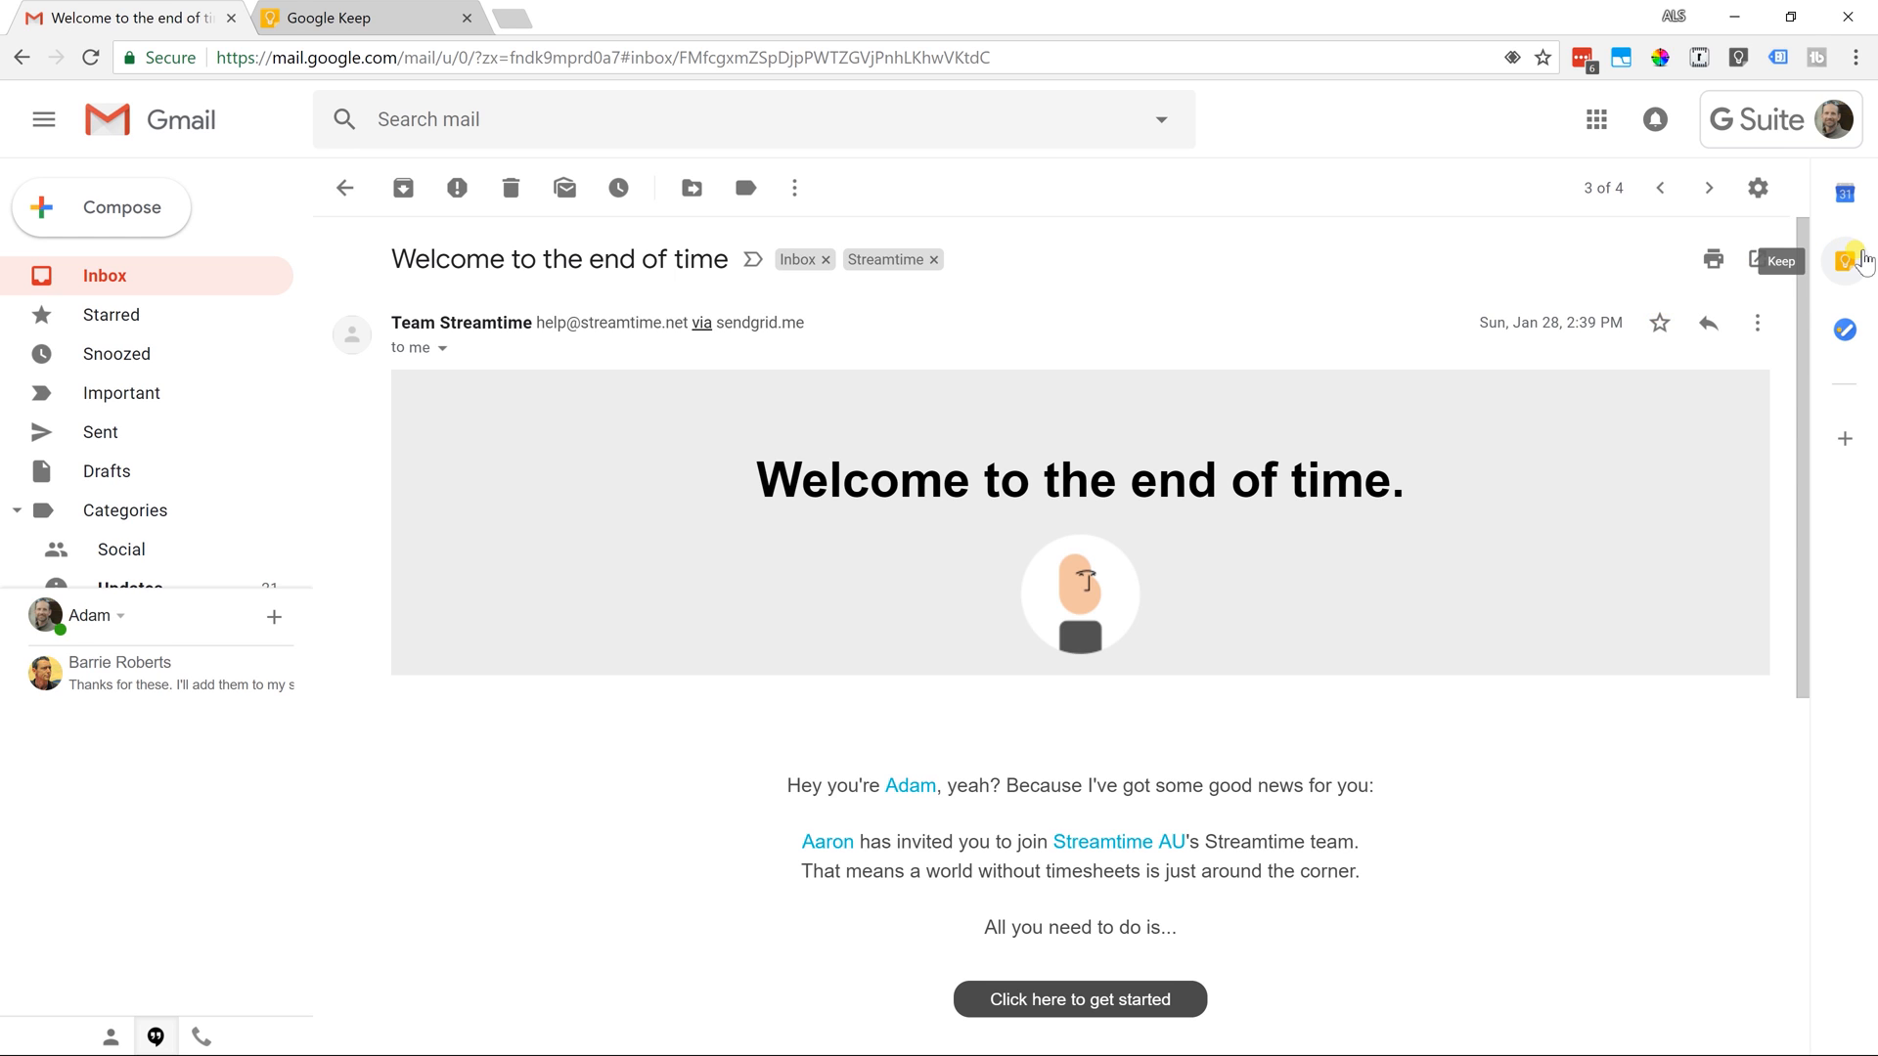
left_click(1849, 261)
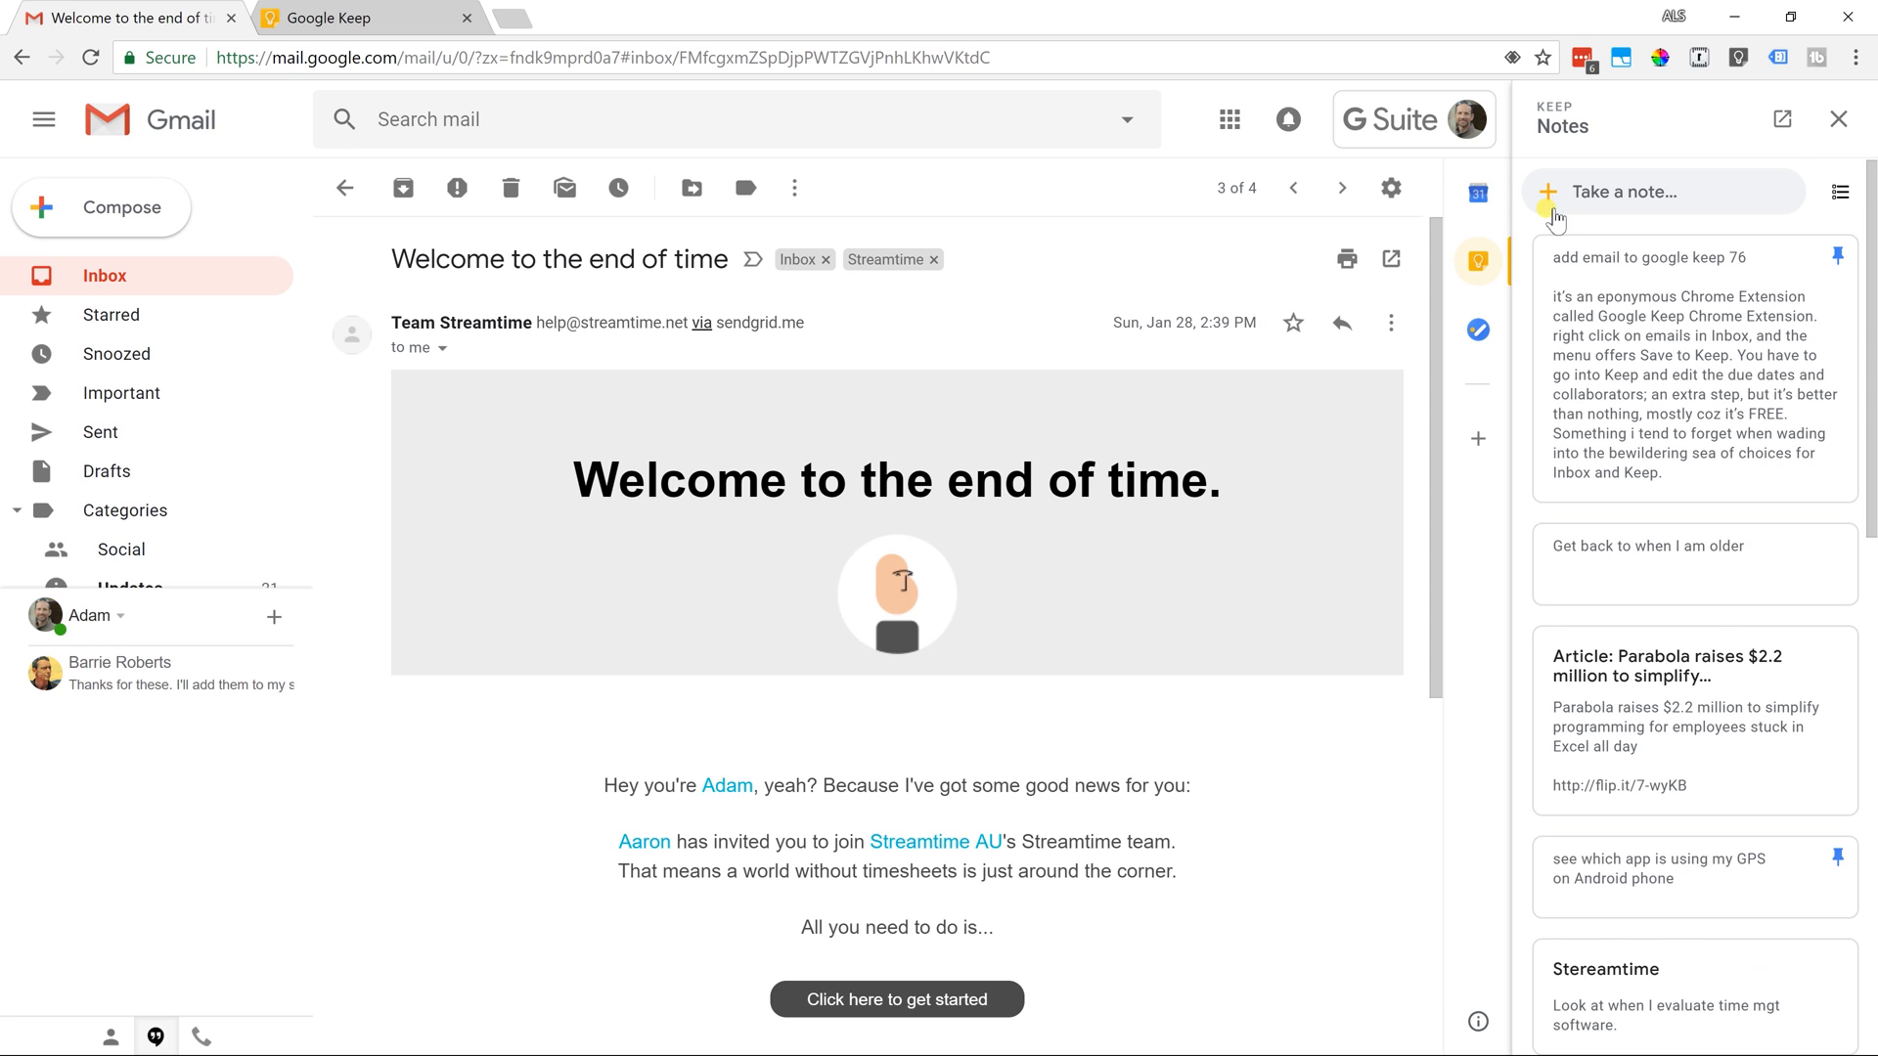
- Create and save a Keep note 'Time mgt software' linked to this email from the side panel
left_click(1557, 216)
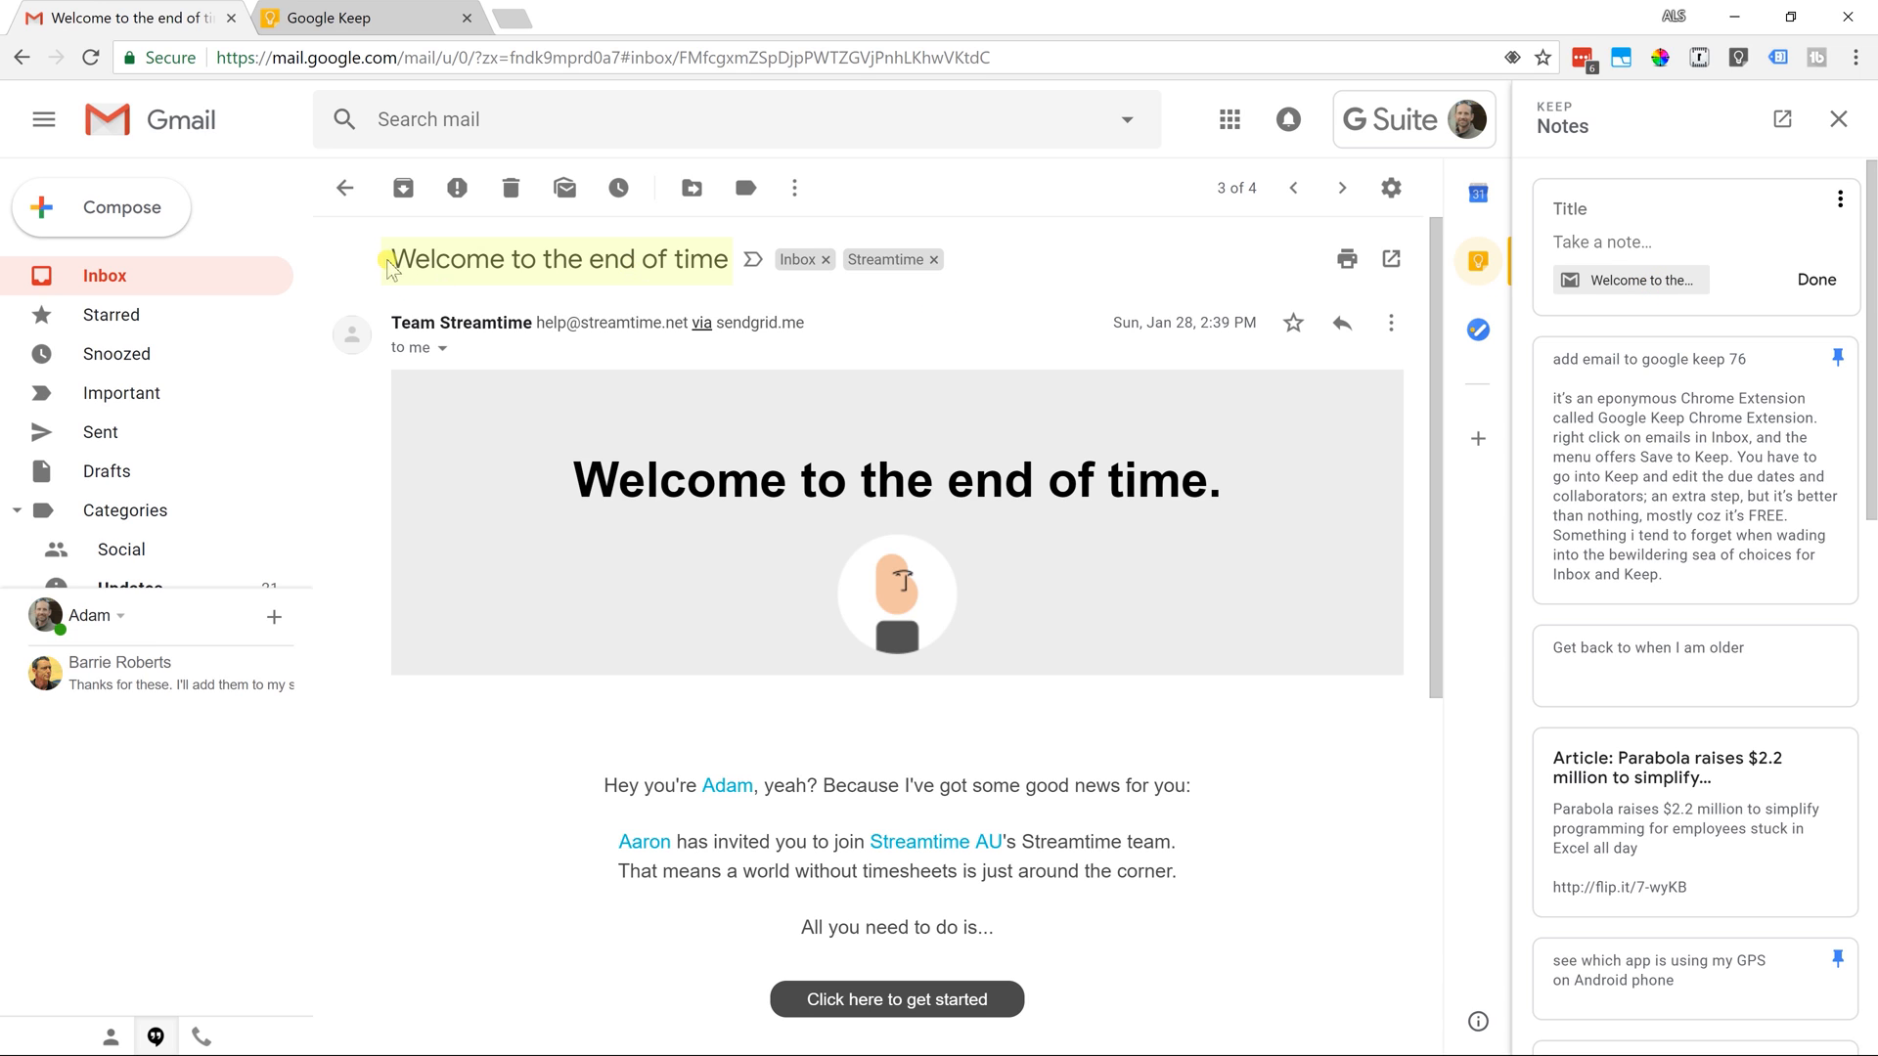
mouse_move(1629, 279)
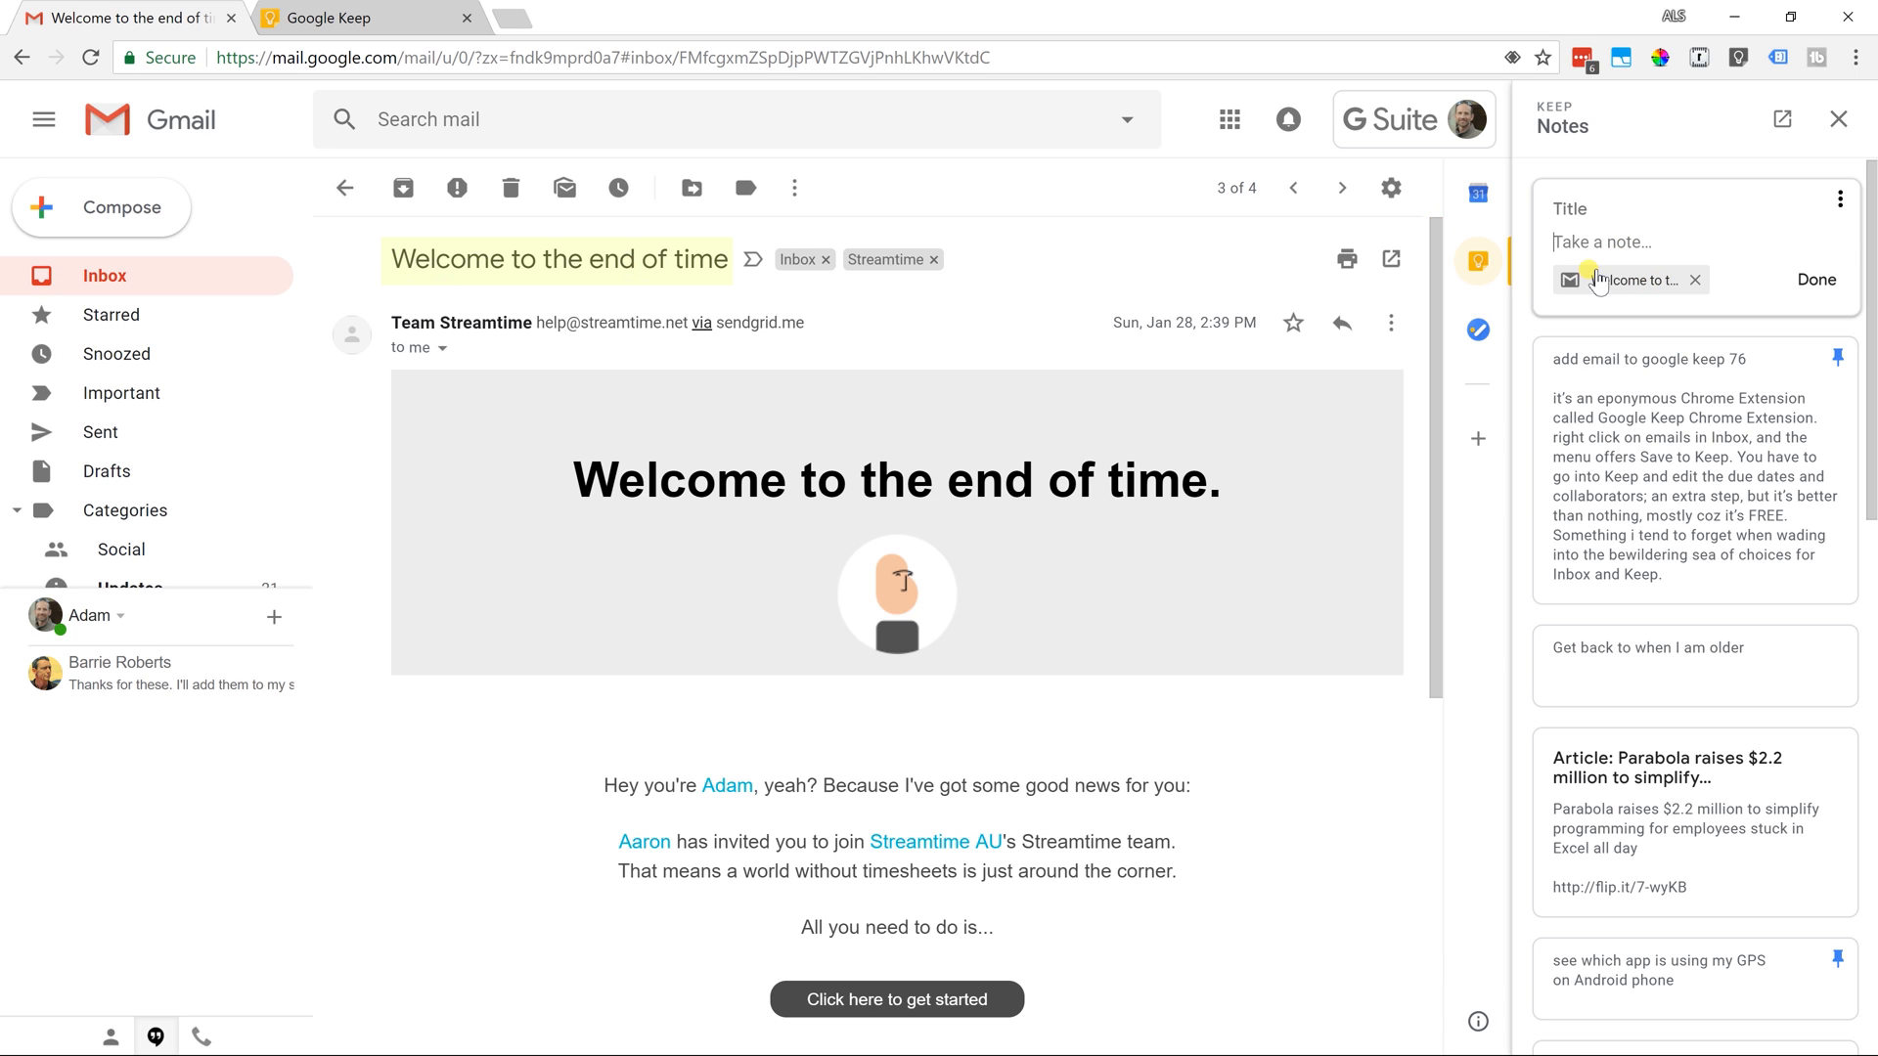
type("Time mg")
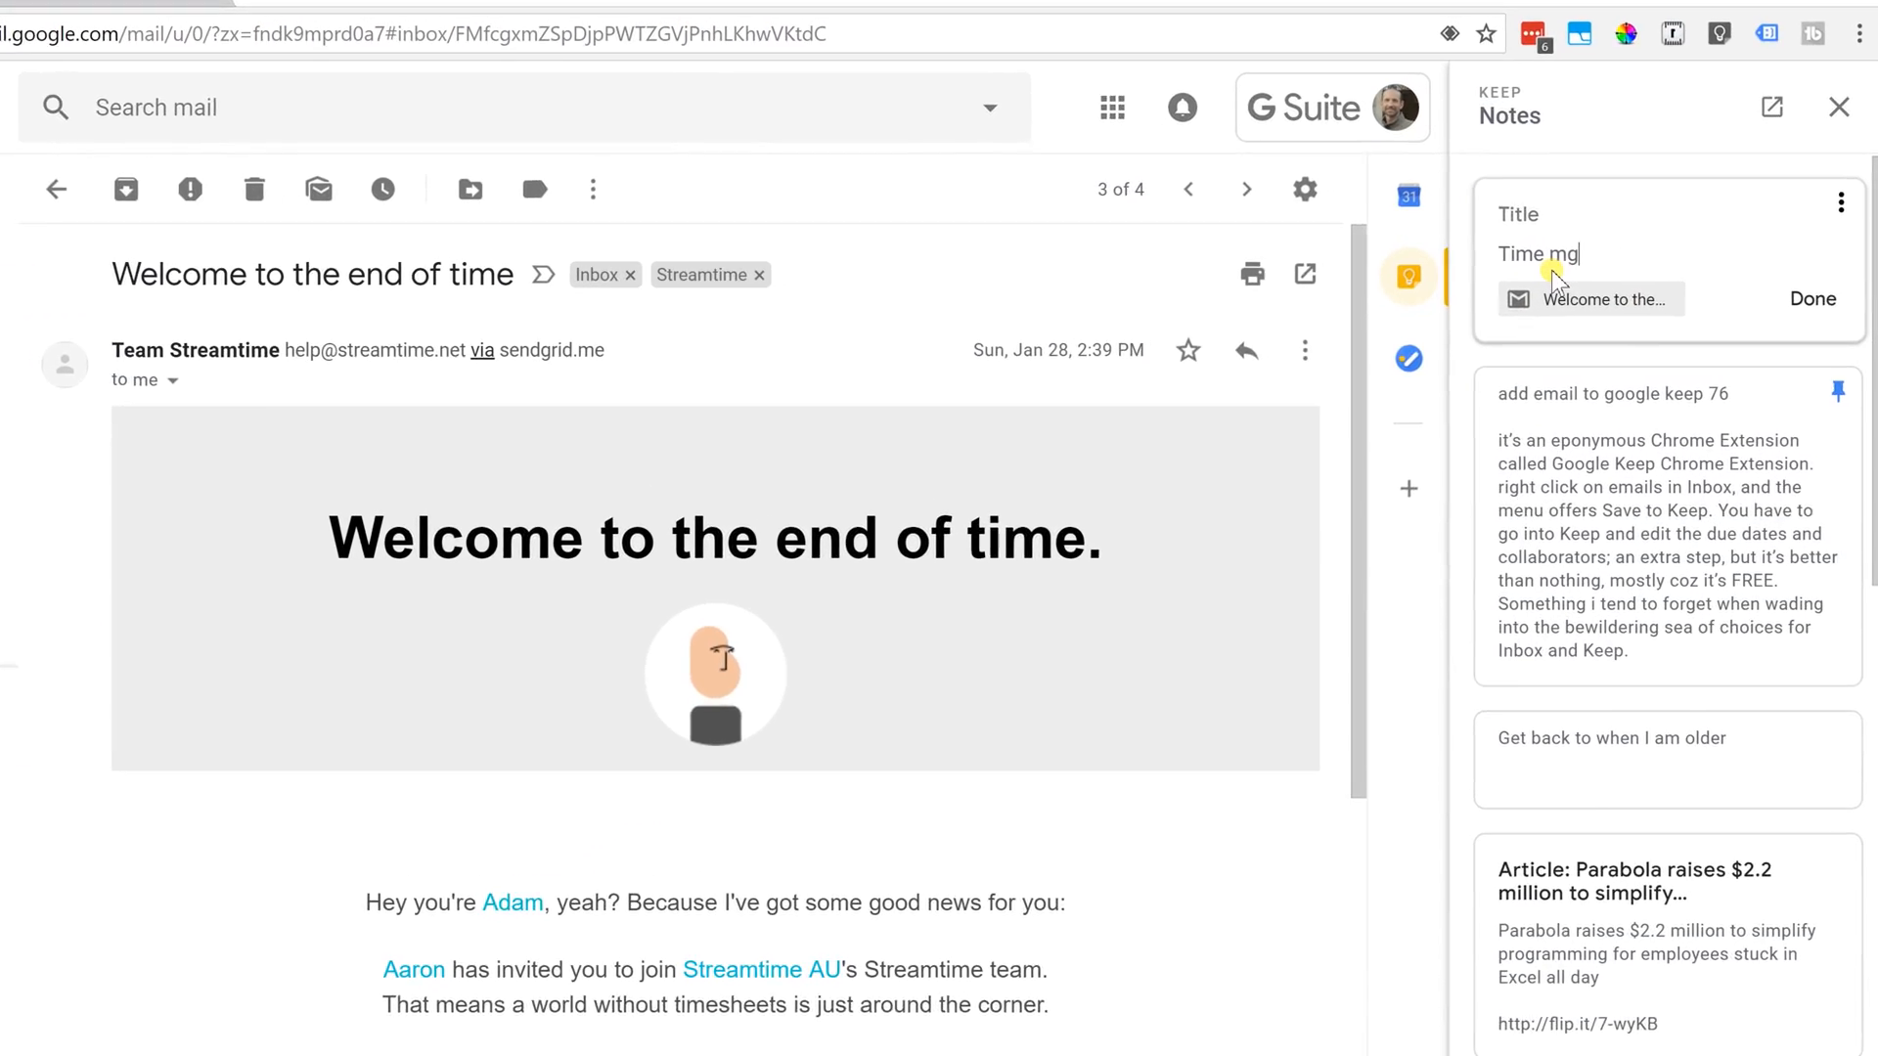
type("t s")
type("oftware")
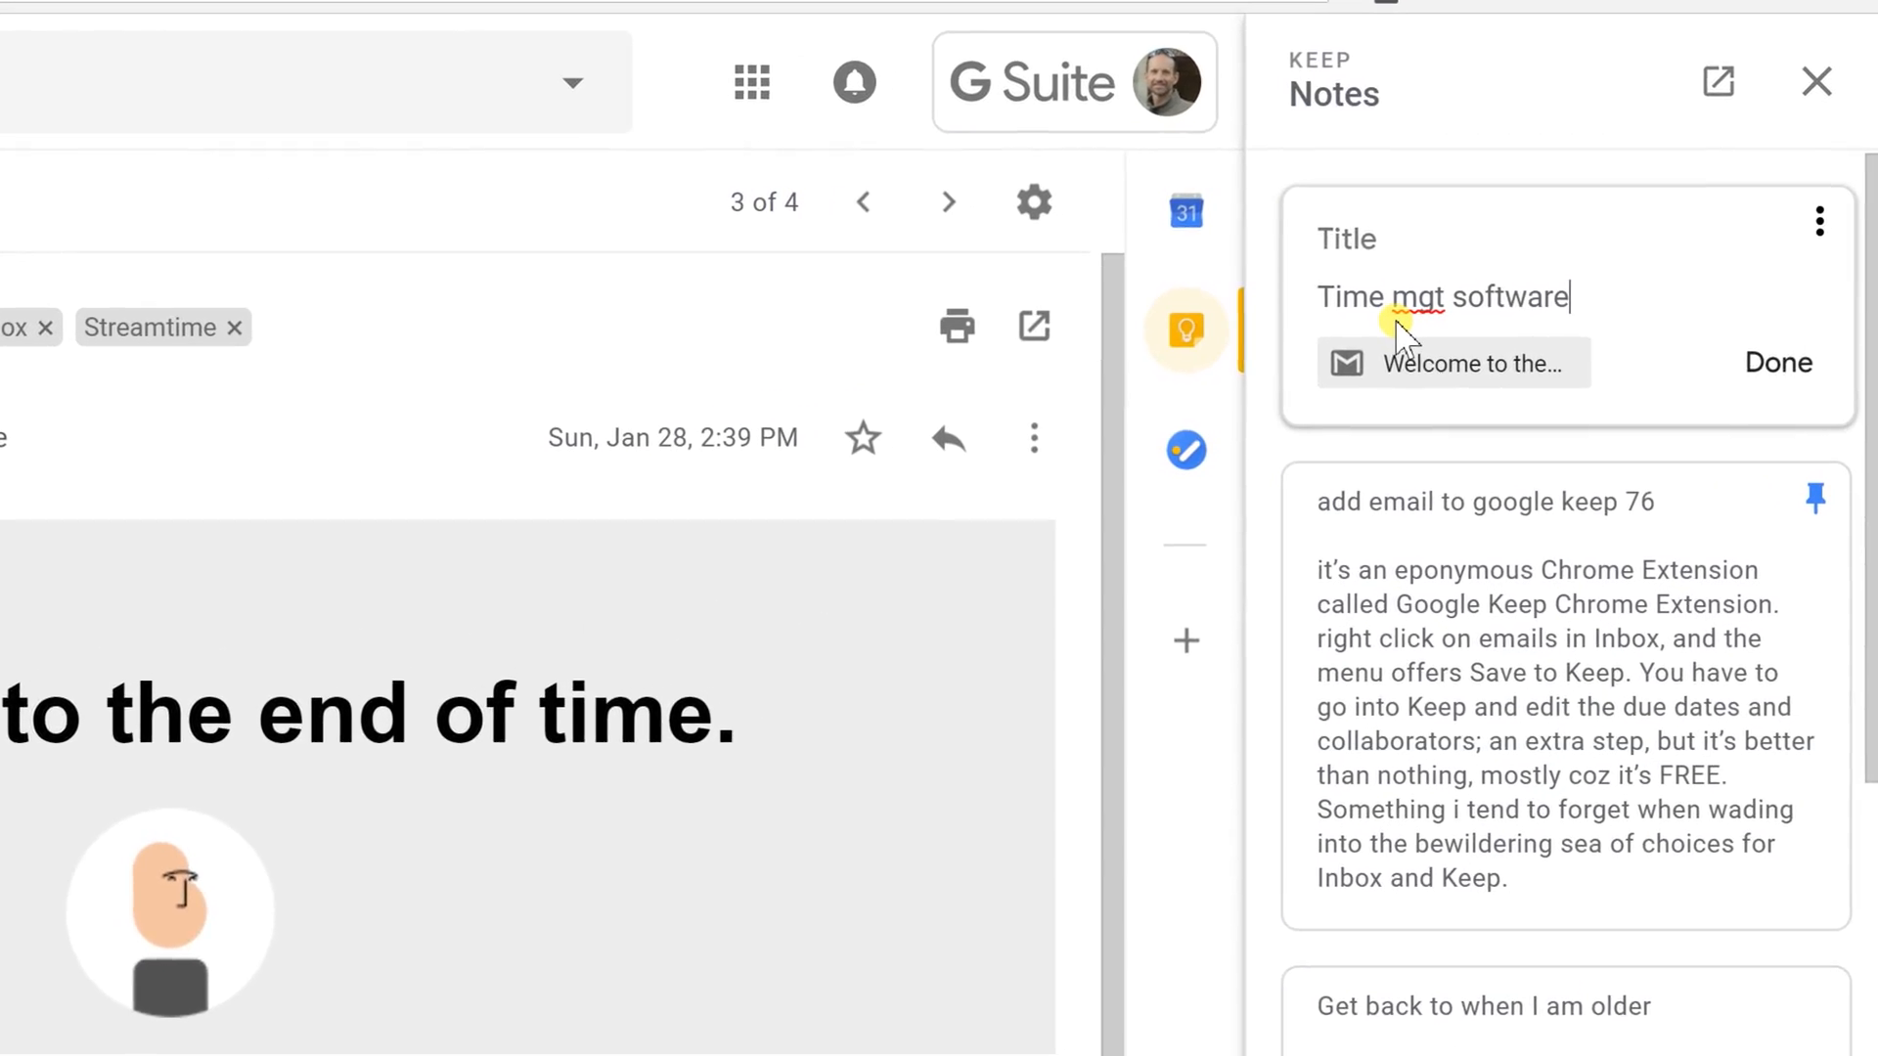
left_click(1775, 362)
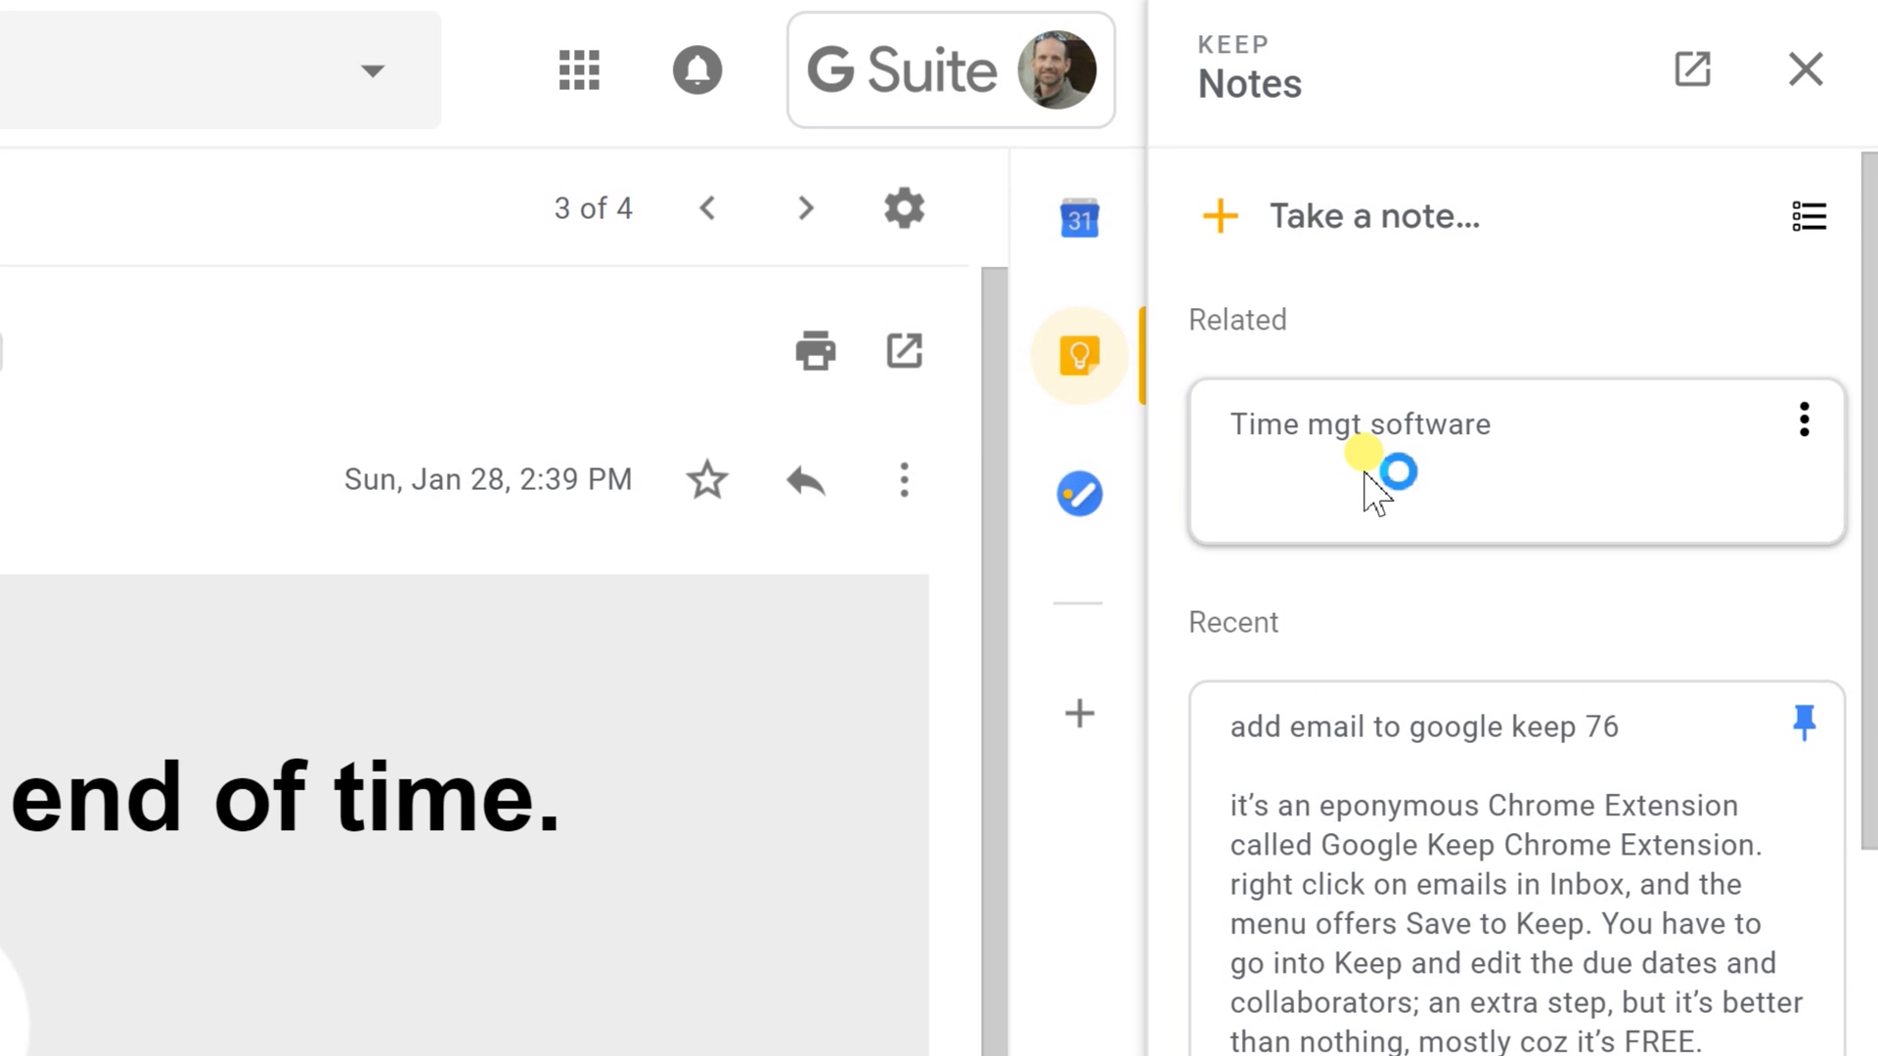
left_click(1467, 484)
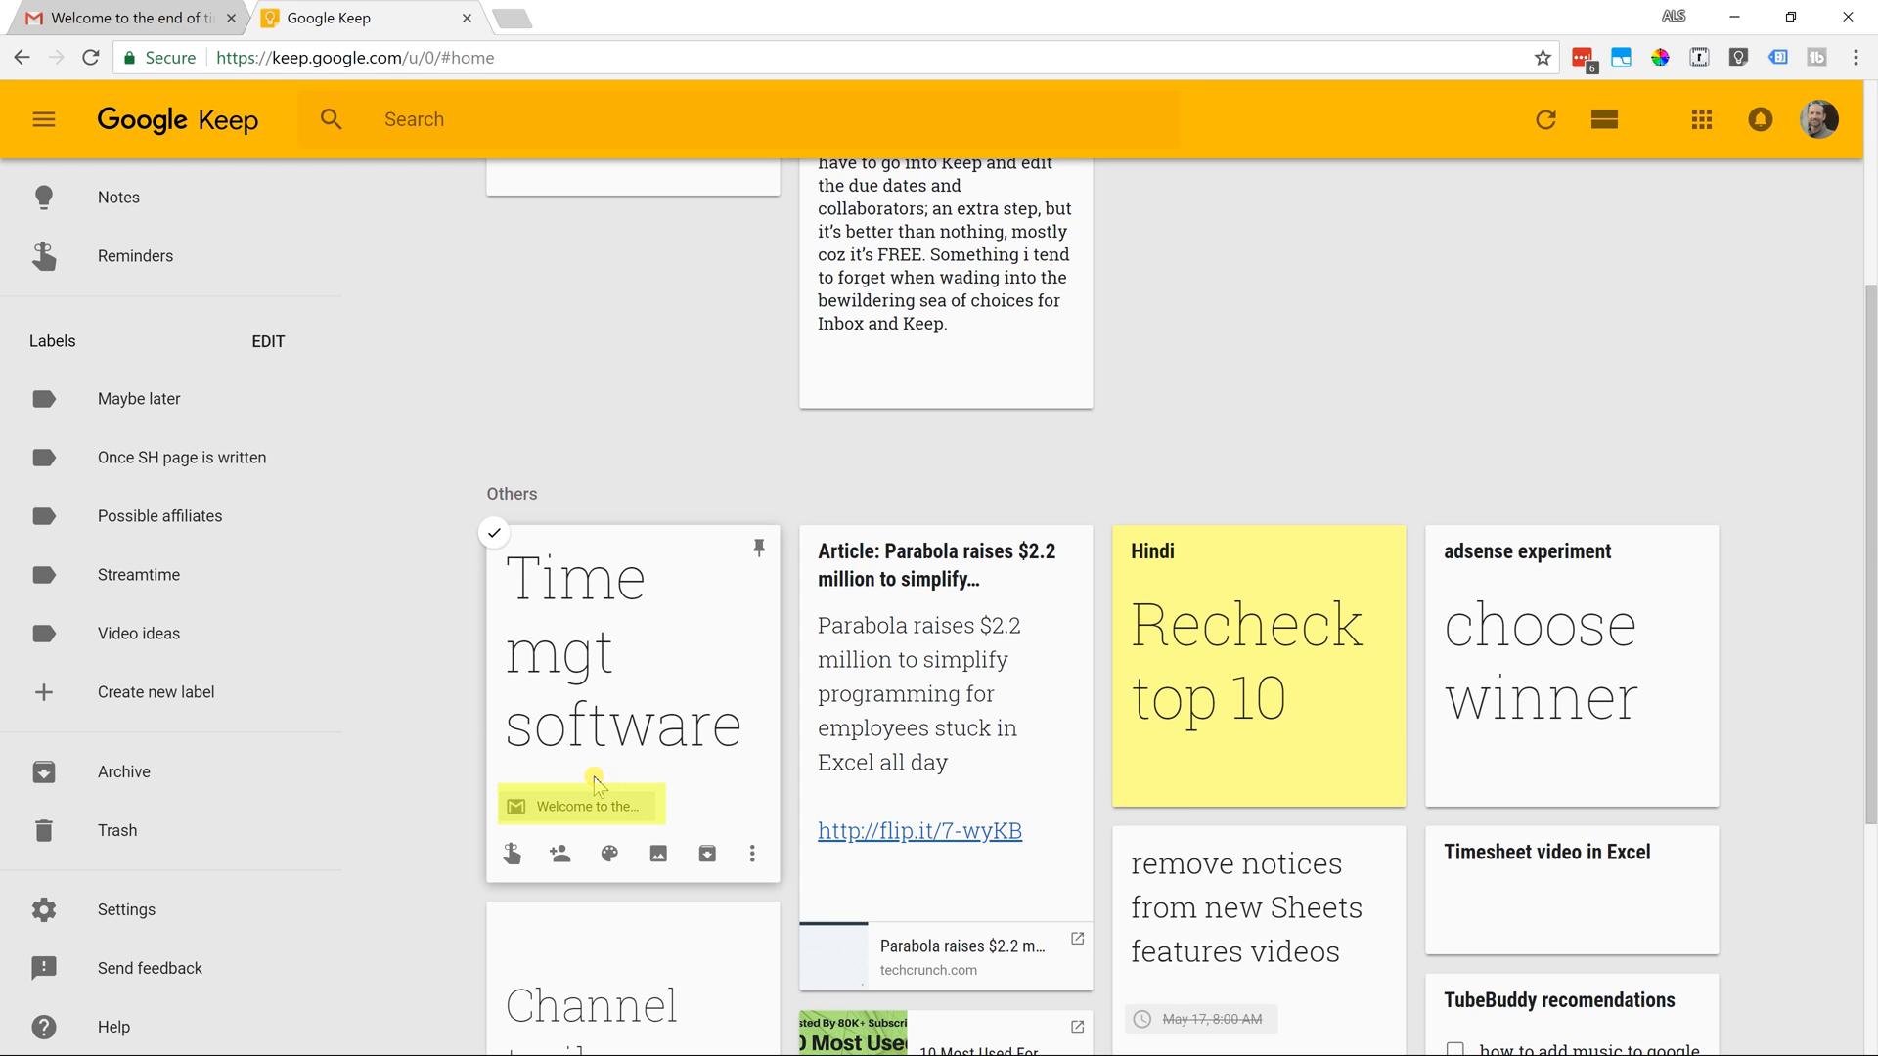
- Colour the 'Time mgt software' note red and archive its linked email in Gmail
left_click(650, 723)
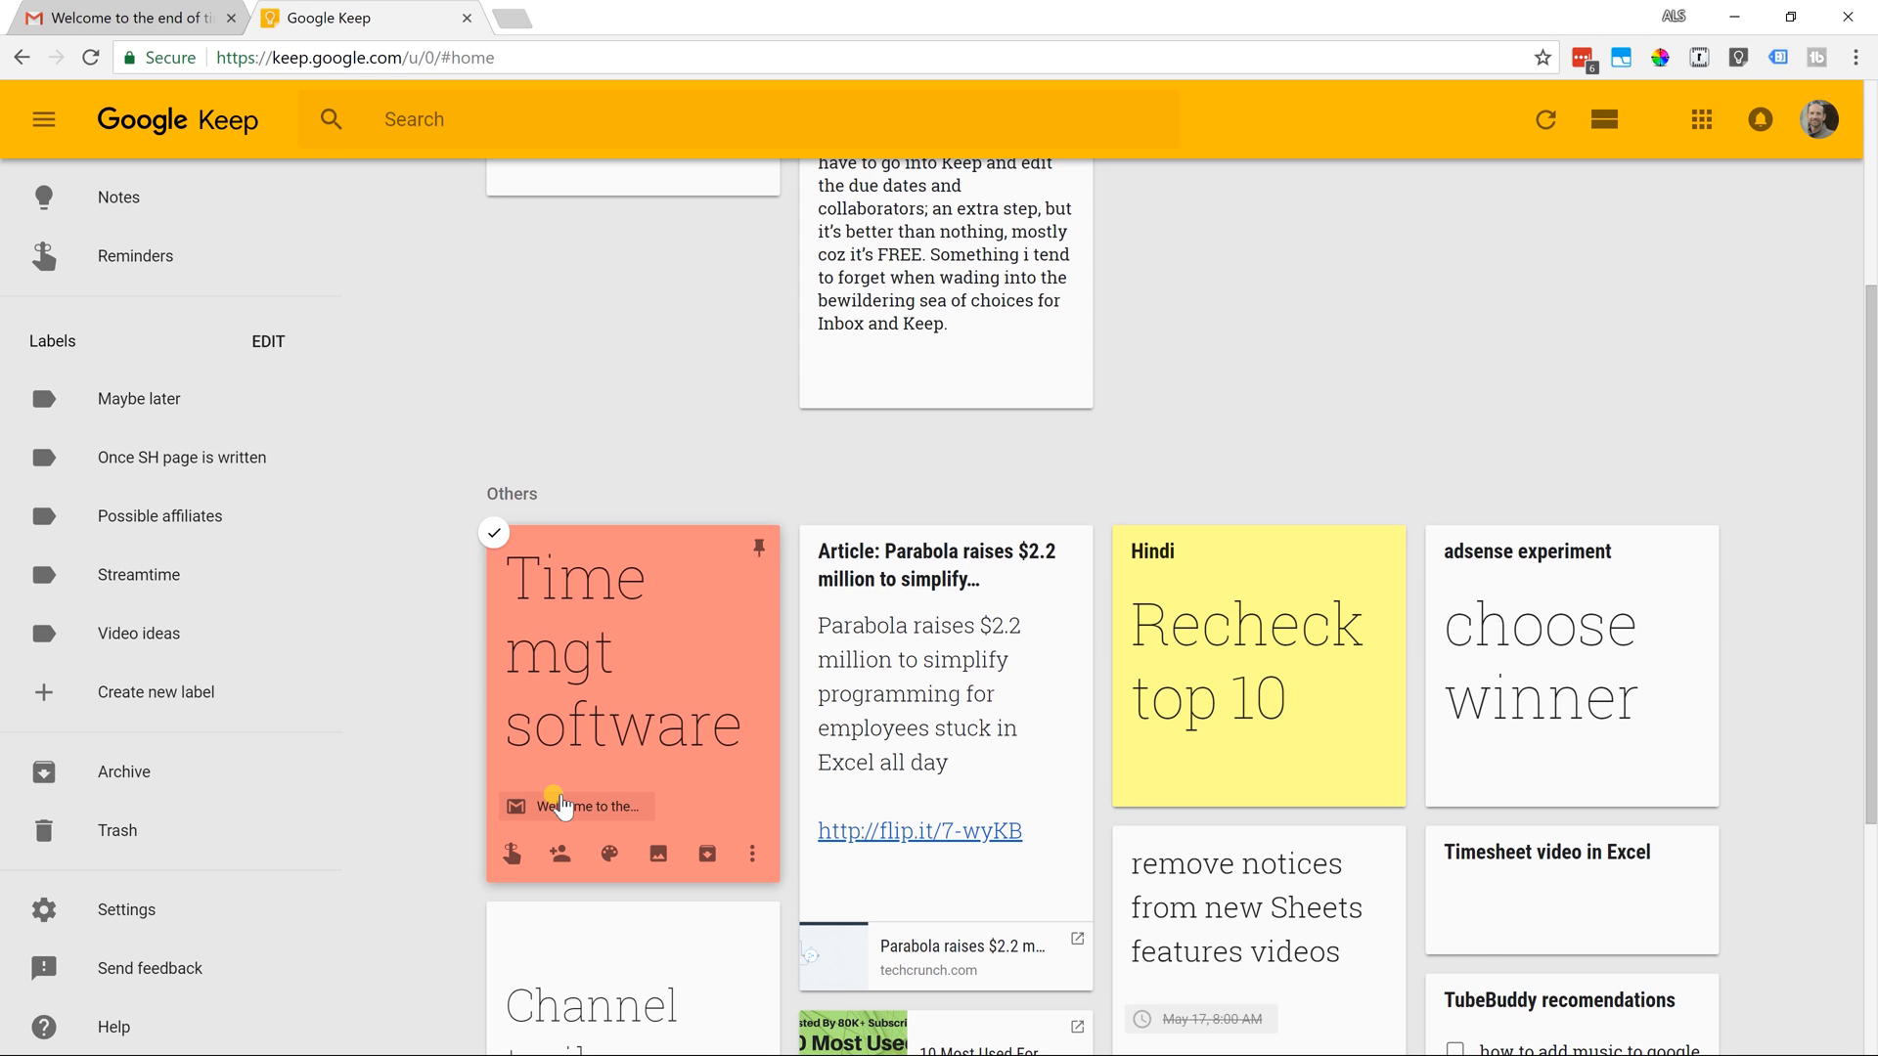
mouse_move(577, 806)
left_click(575, 800)
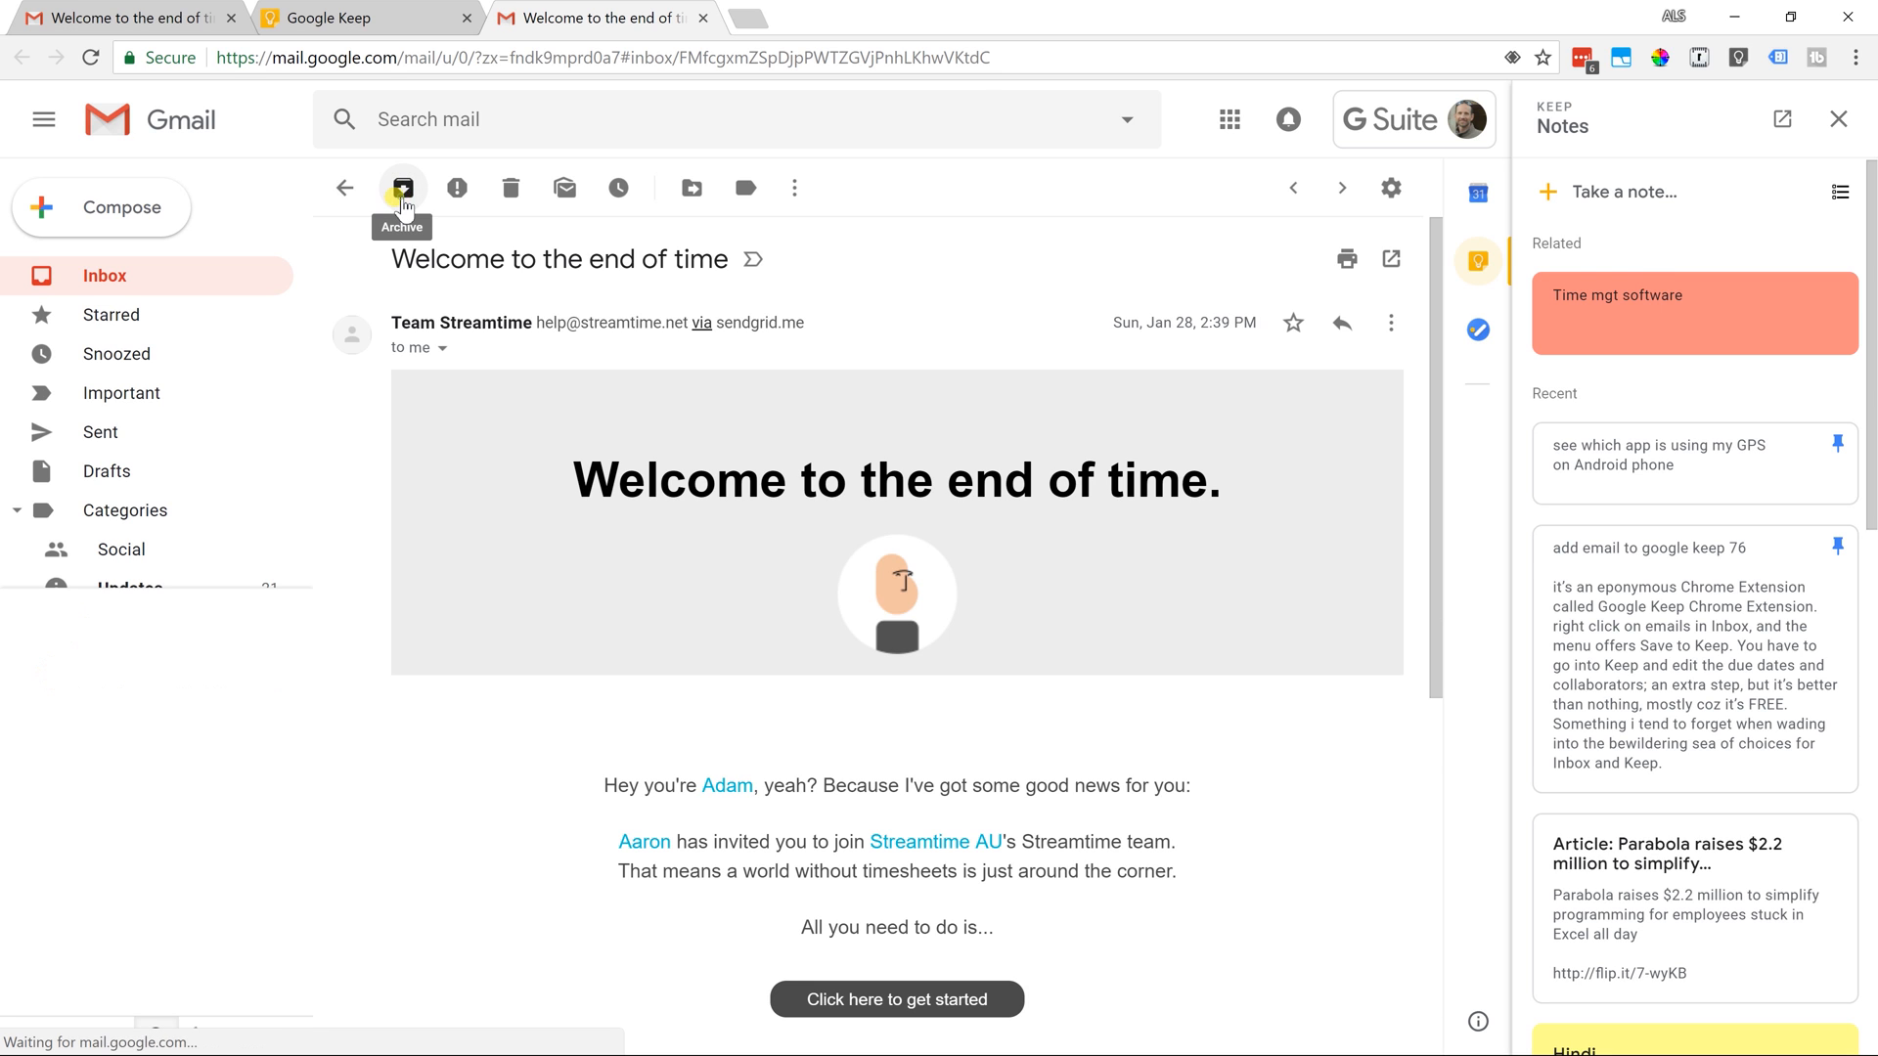
left_click(402, 202)
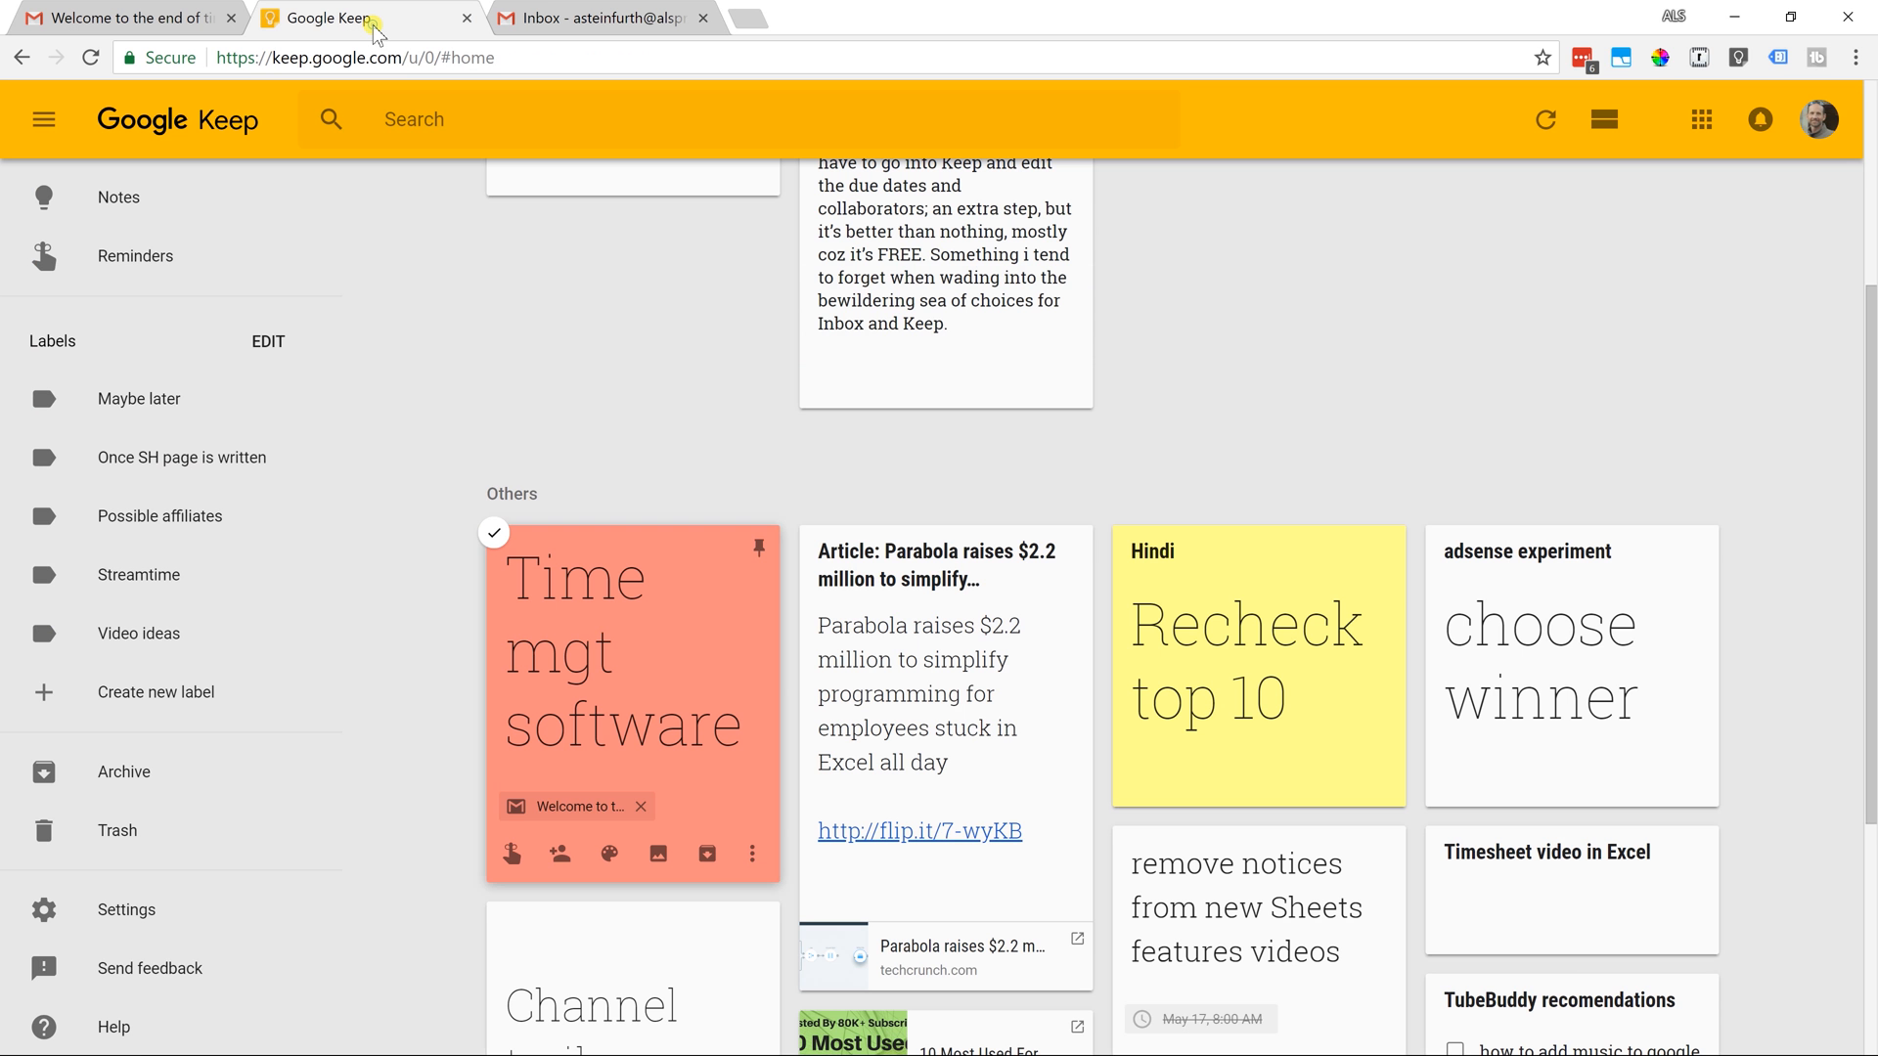
- Return to Google Keep and bring up the note's reminder options
left_click(353, 19)
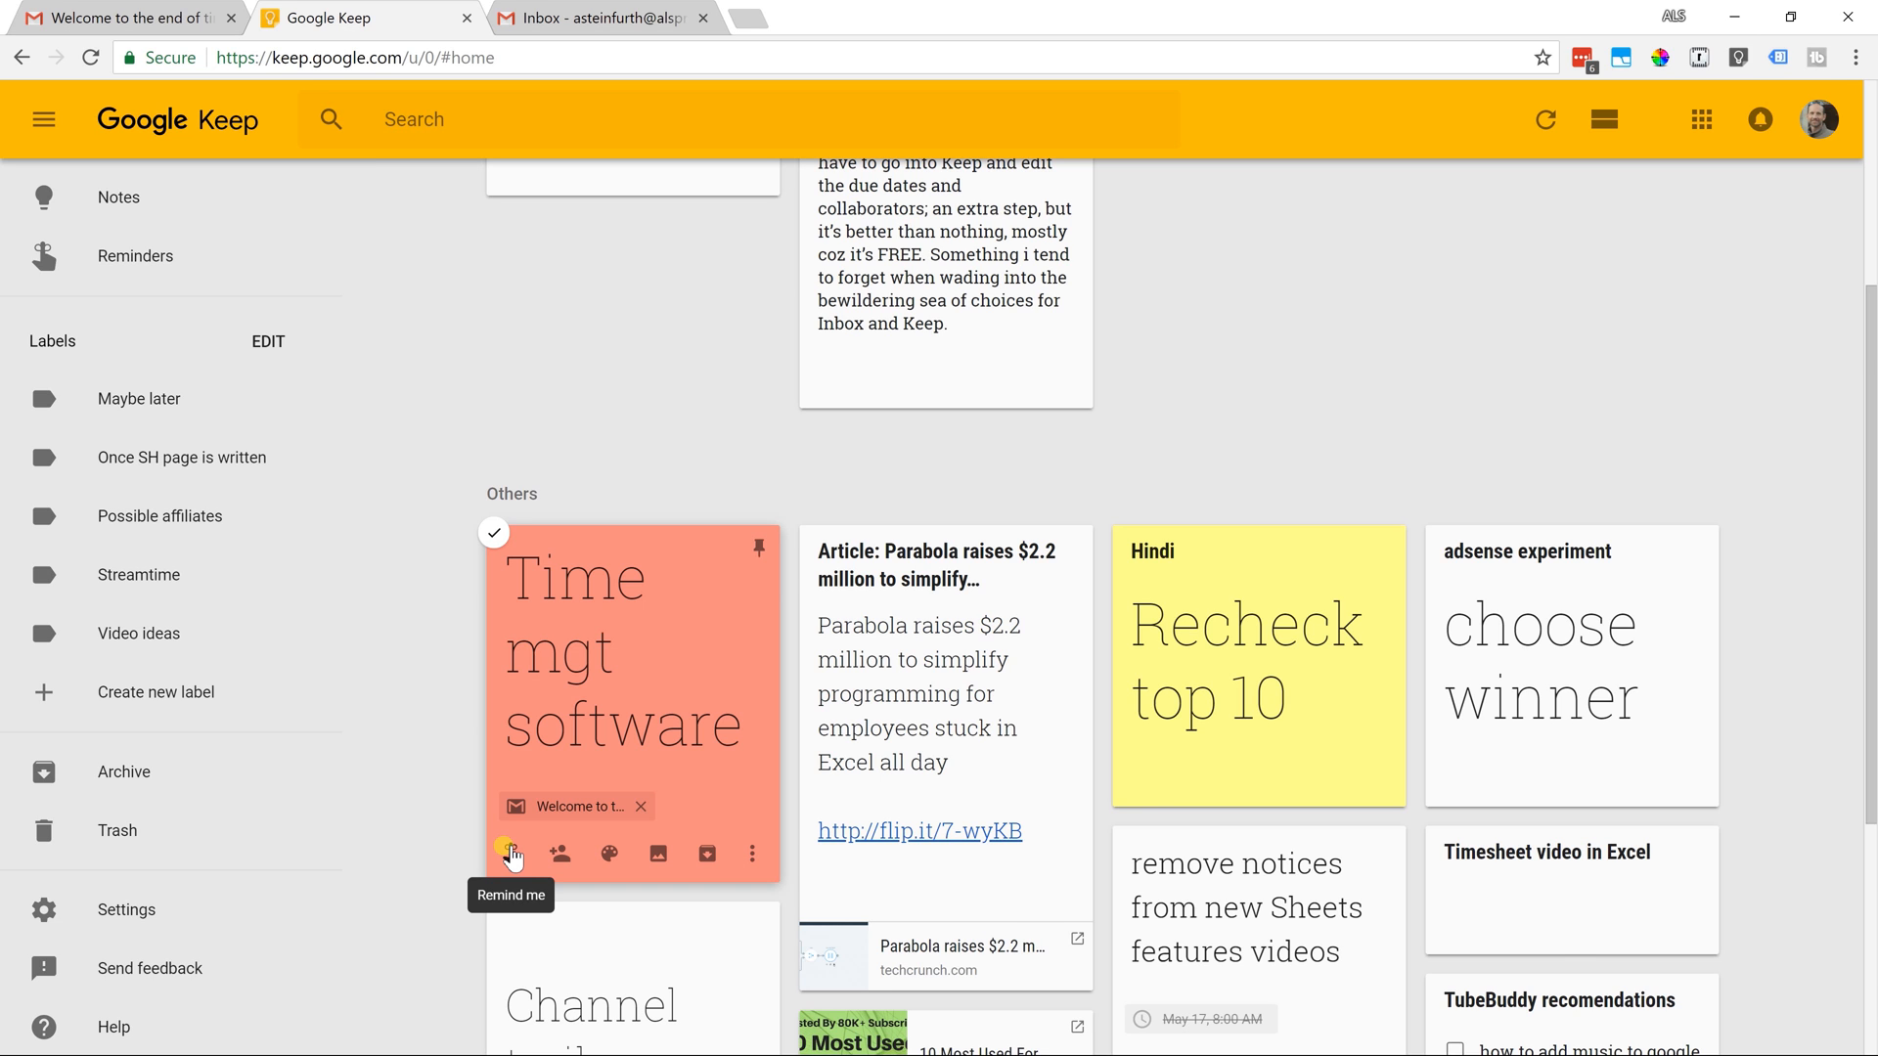
left_click(512, 855)
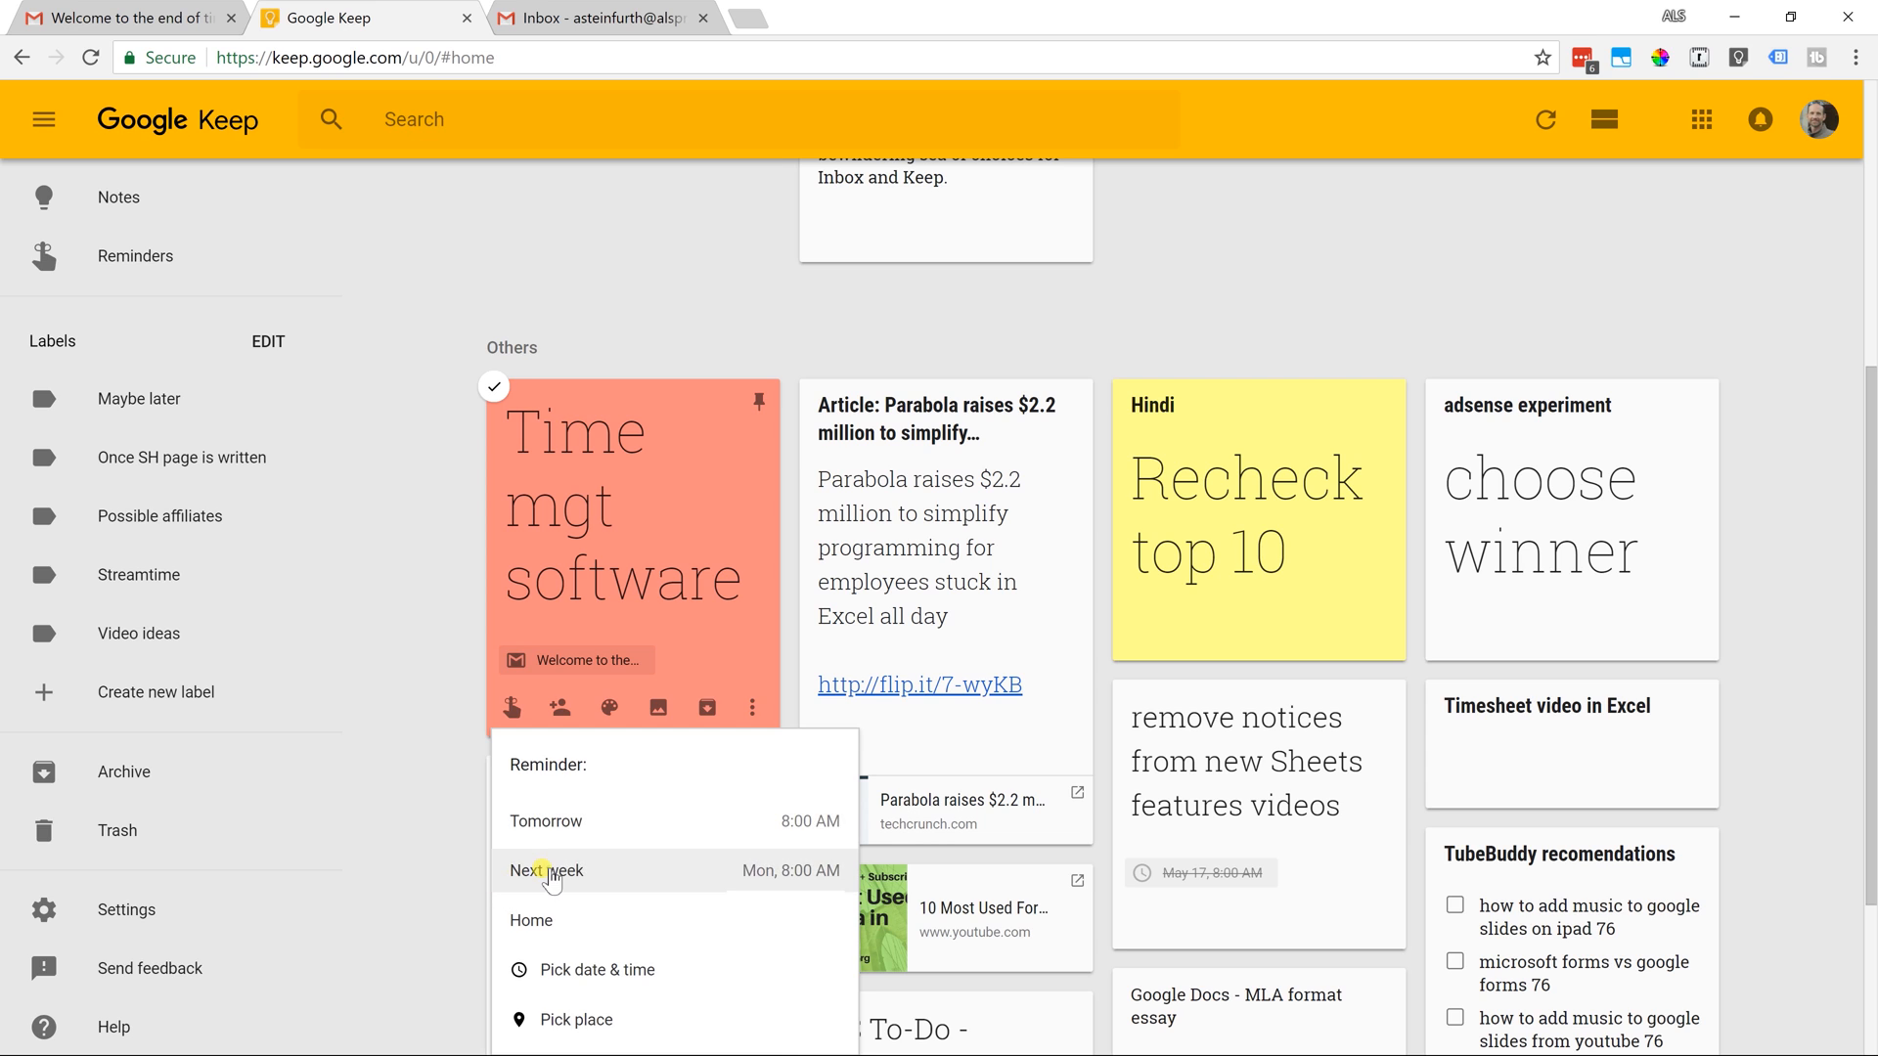
- Give the note a Next week reminder (May 28, 8:00 AM), then archive it
left_click(551, 872)
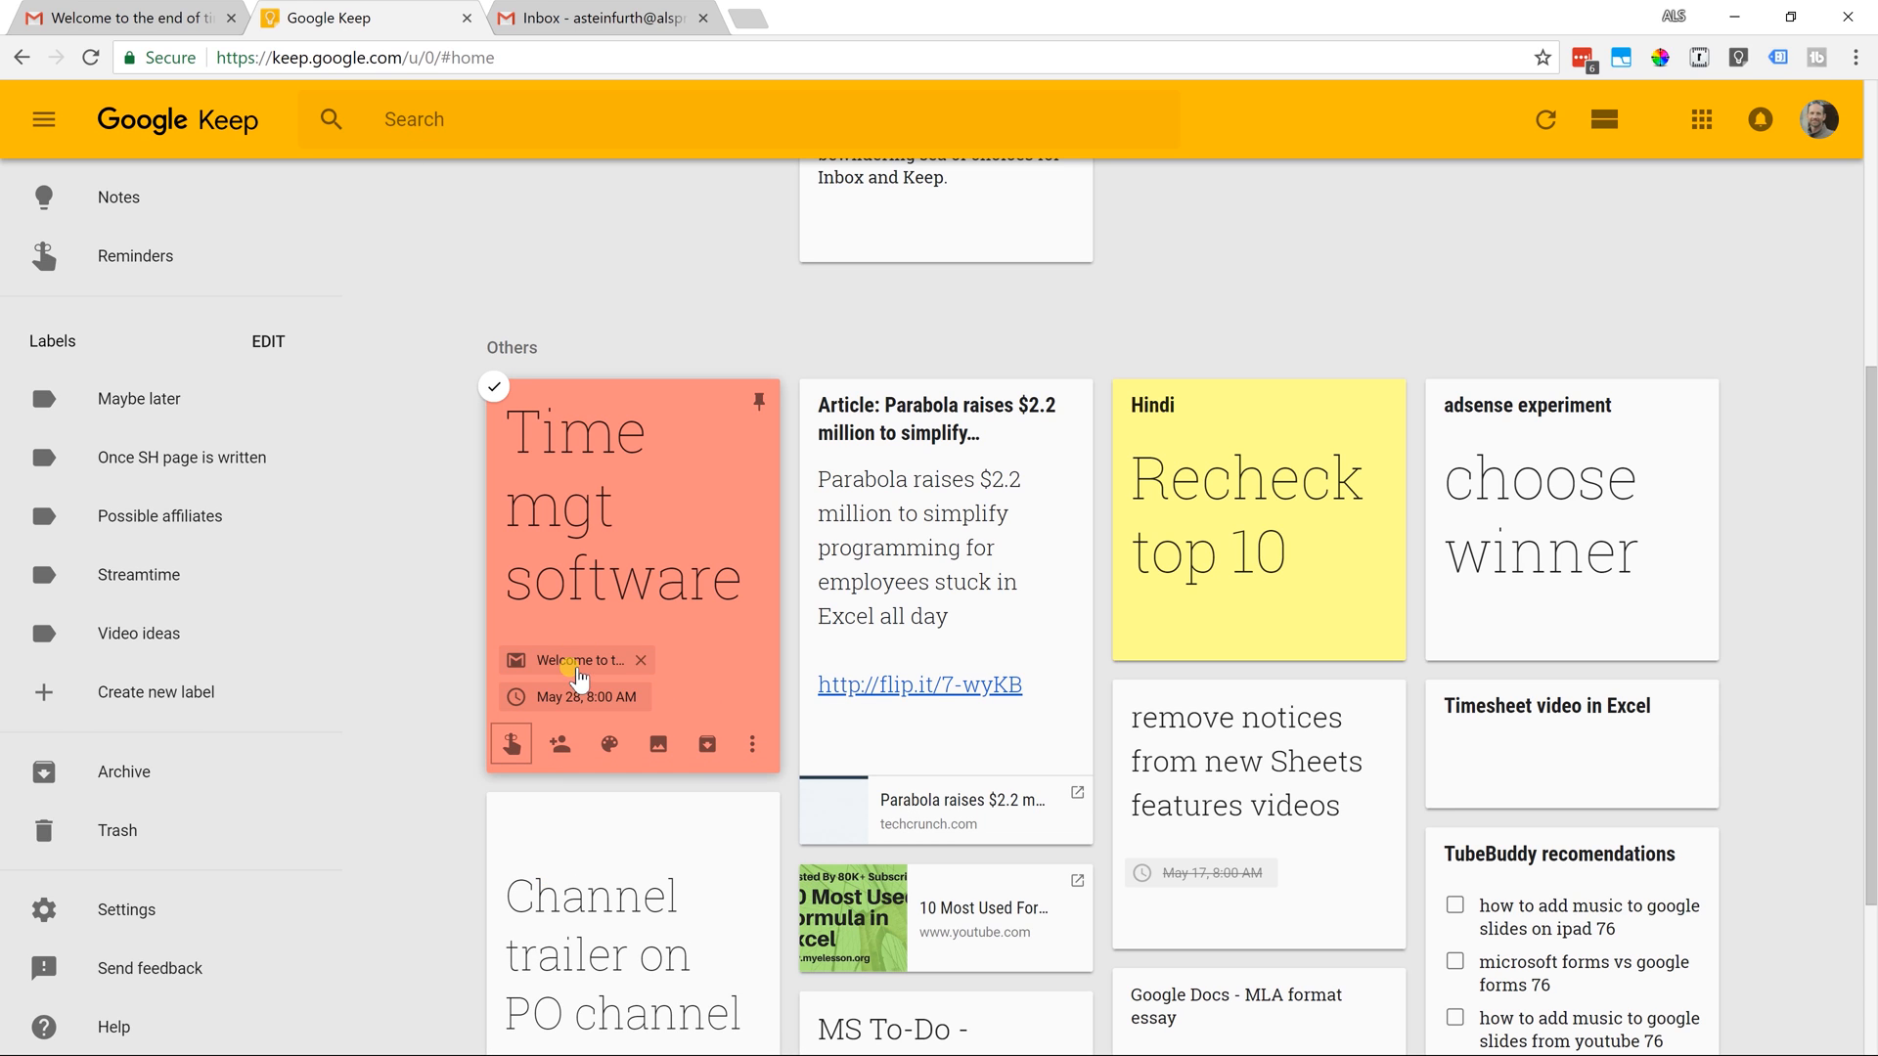
mouse_move(576, 697)
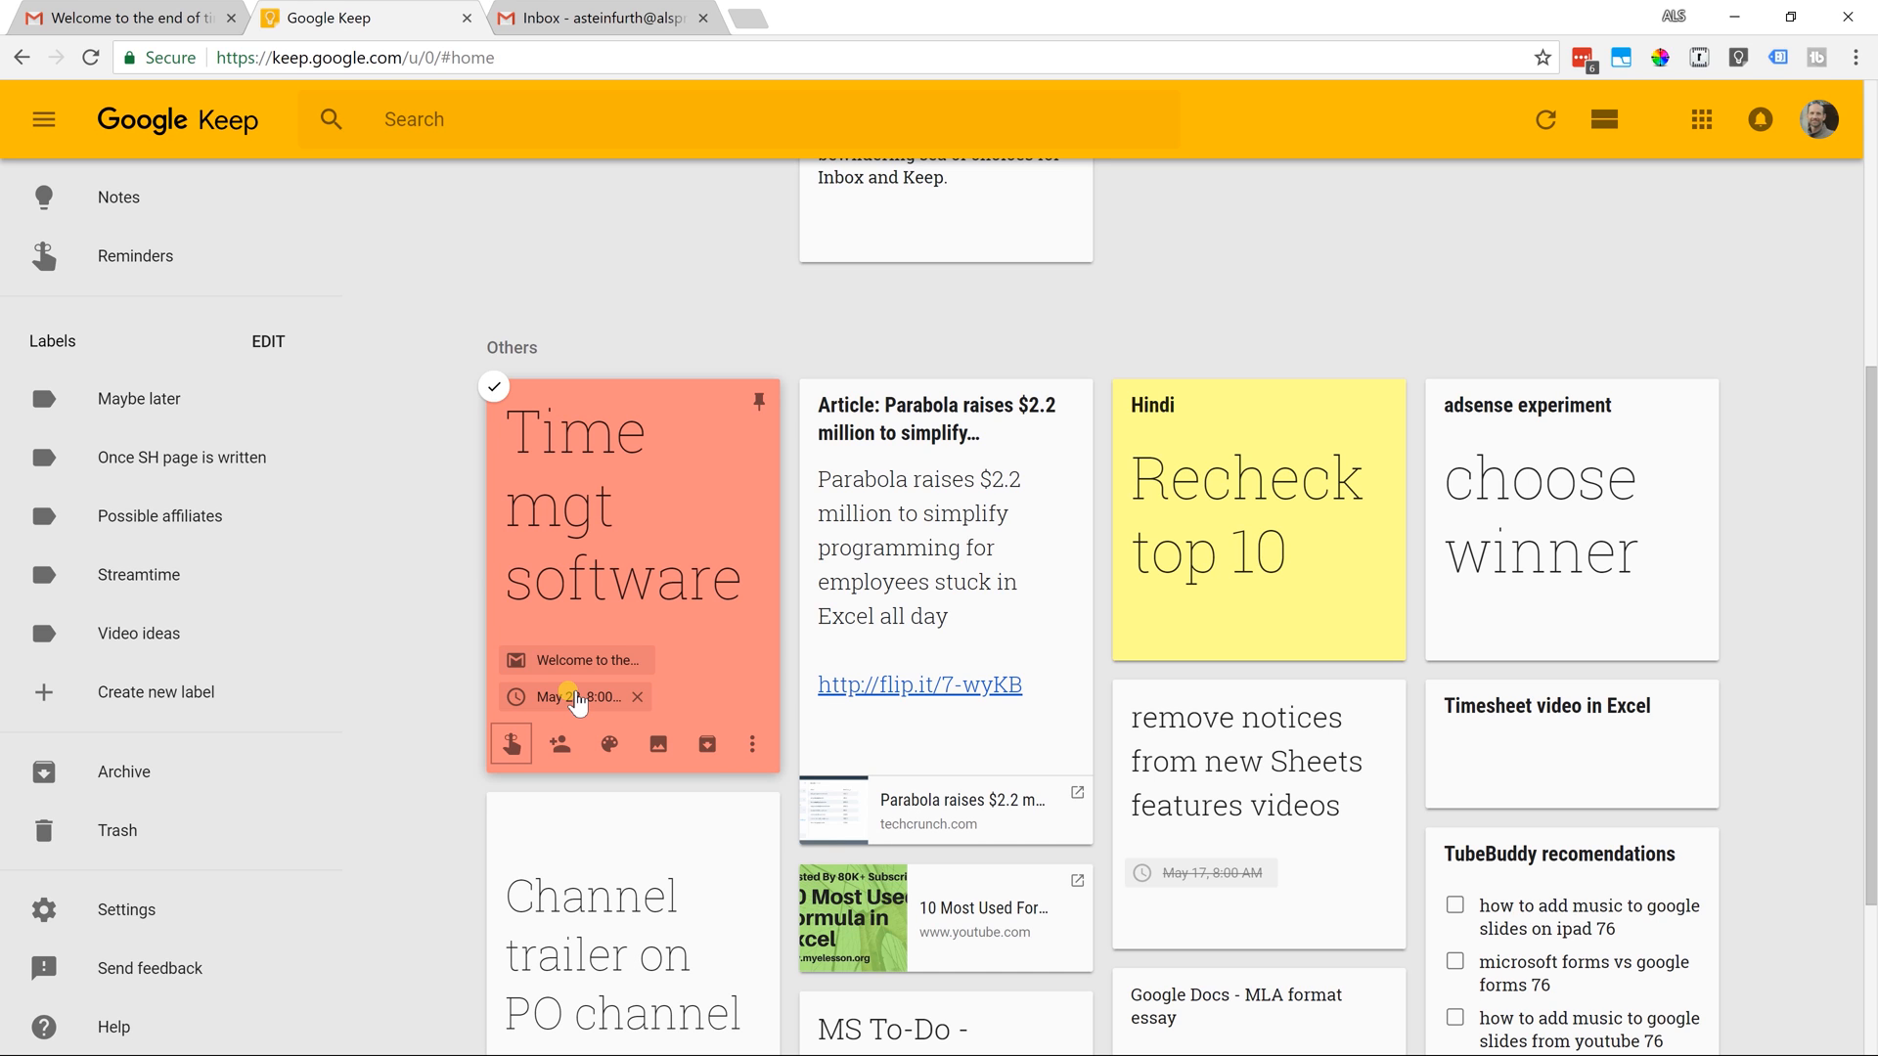
left_click(709, 745)
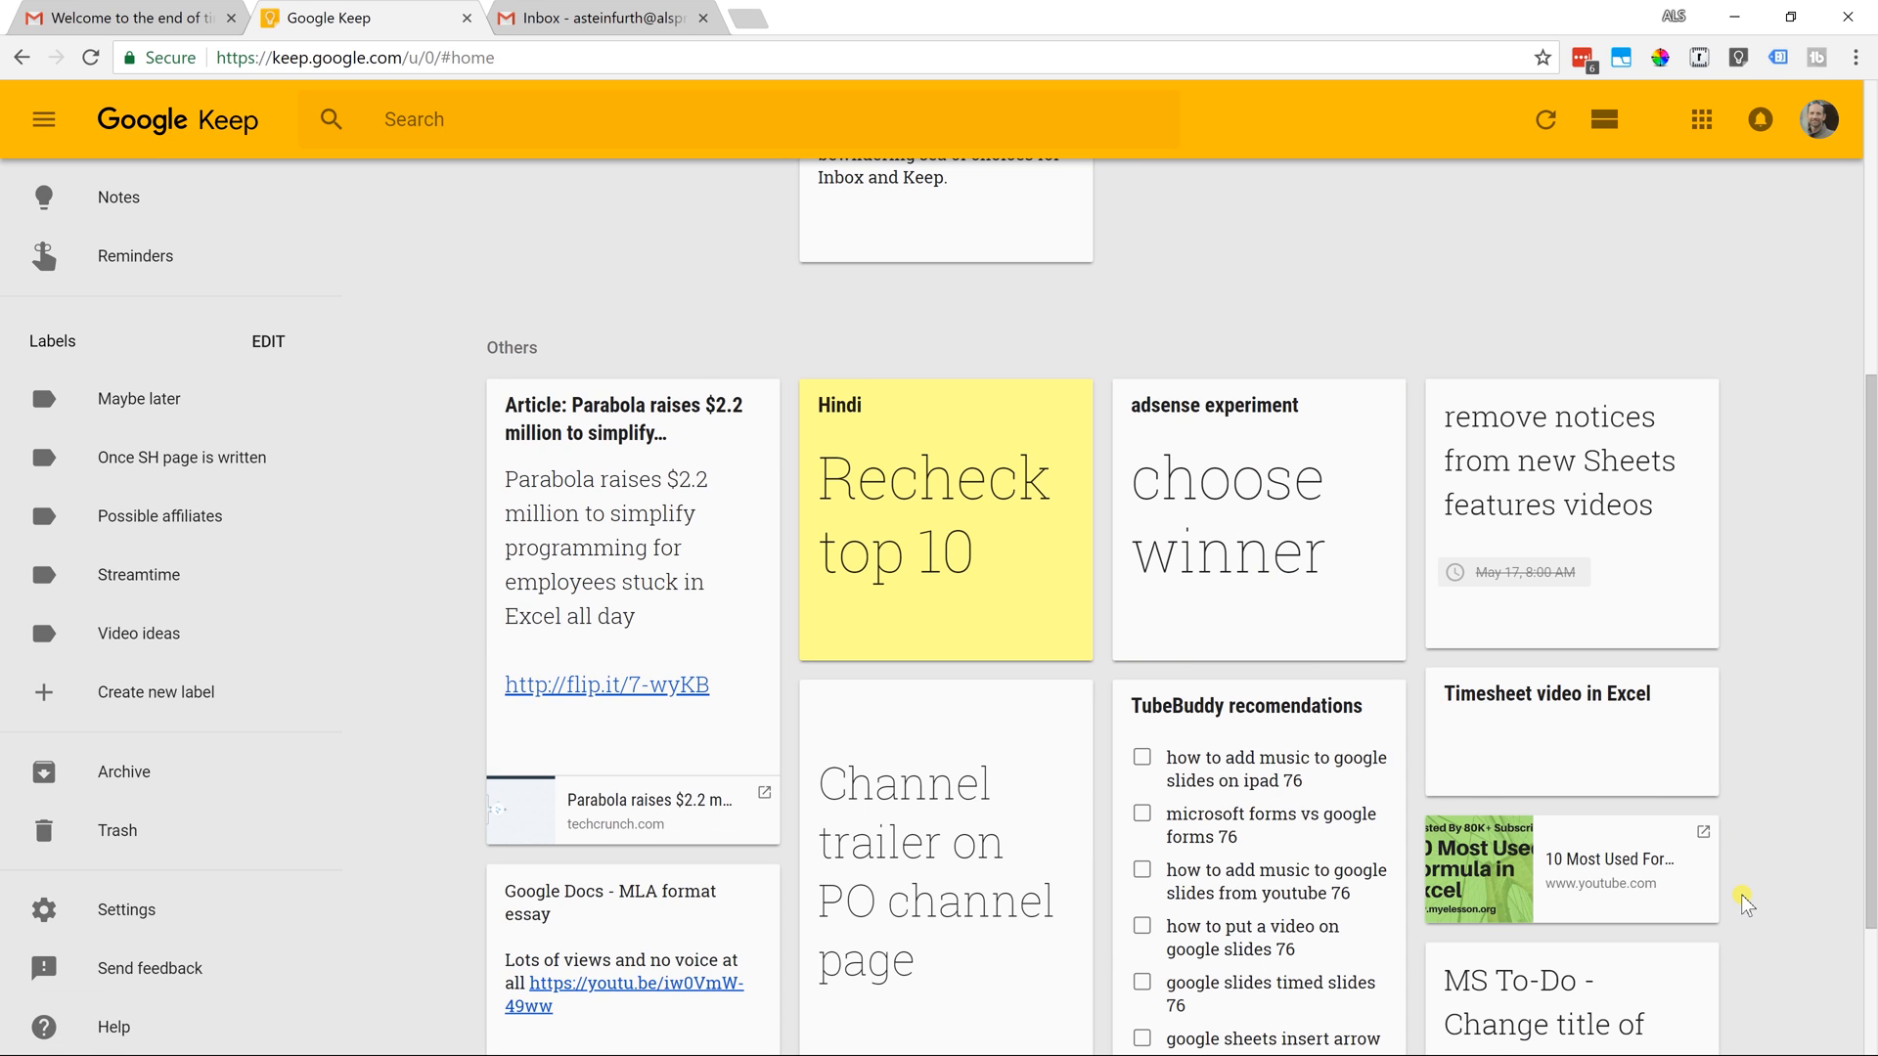